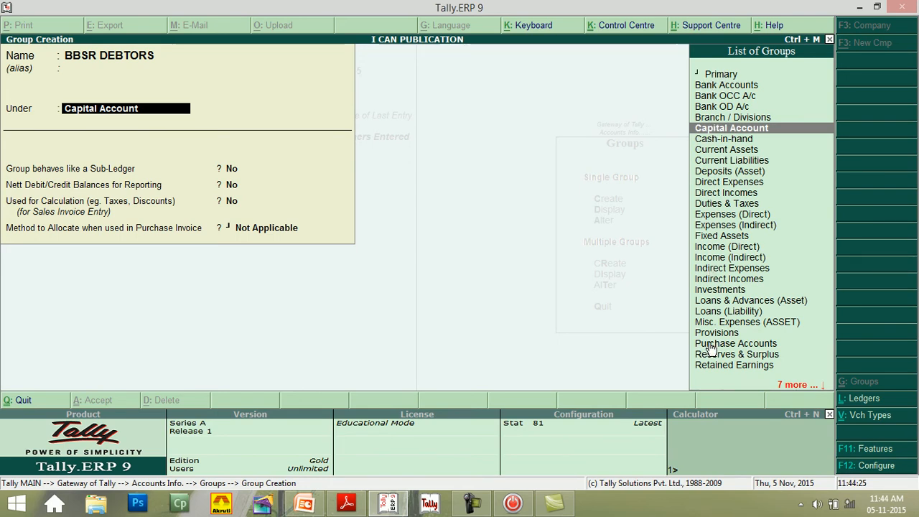
Place the new BBSR DEBTORS group under Sundry Debtors.
left_click(790, 390)
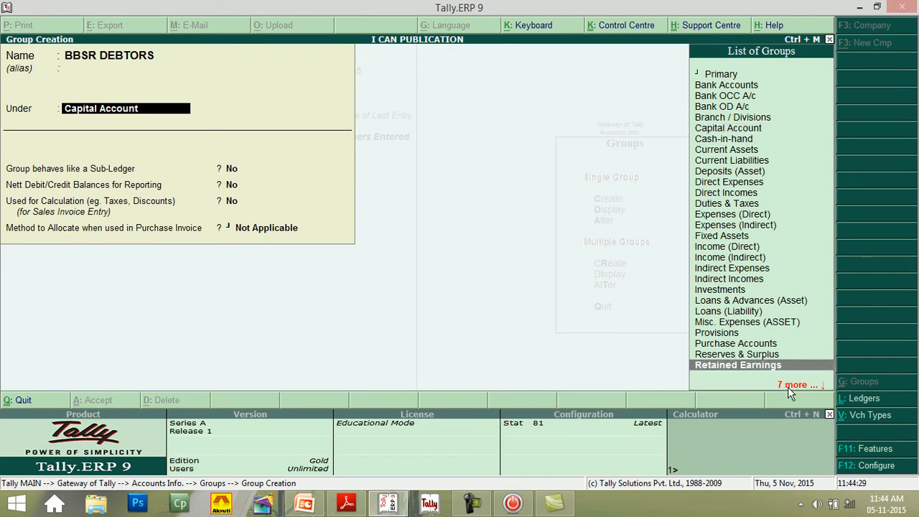
left_click(790, 390)
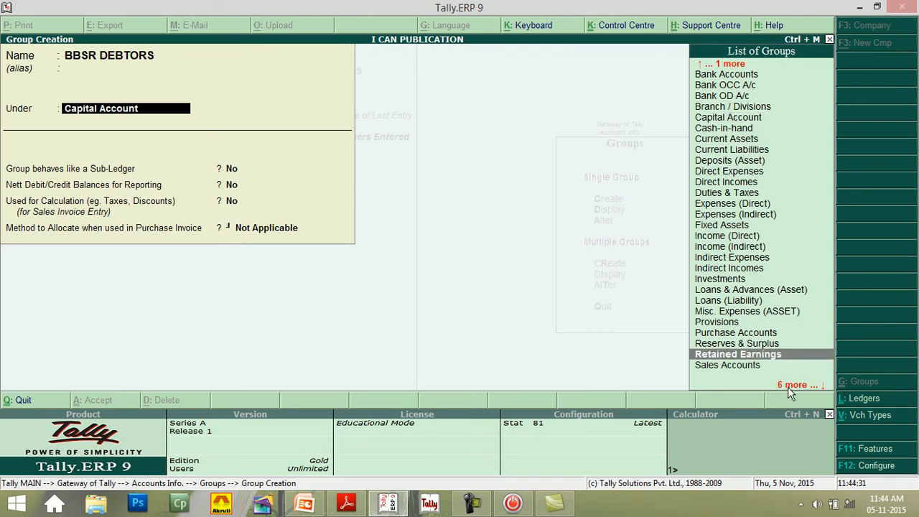
scroll(790, 390, "down", 4)
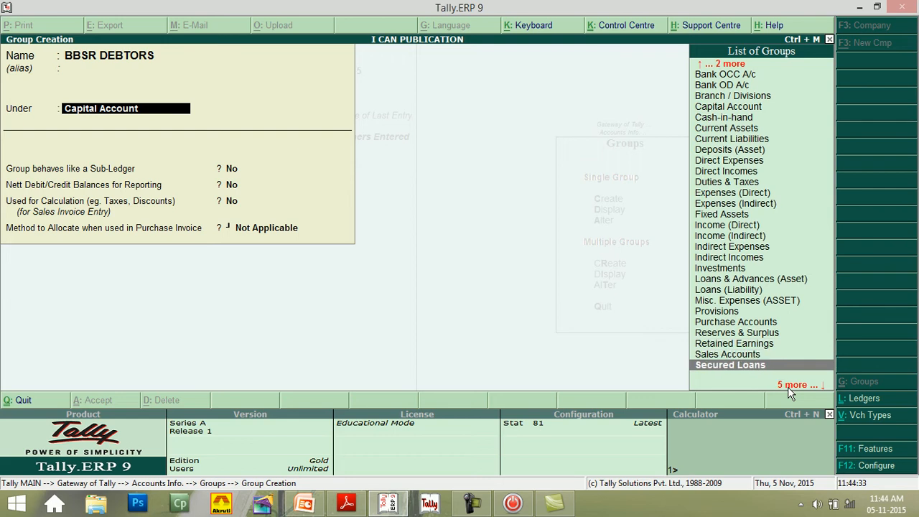
scroll(790, 390, "down", 1)
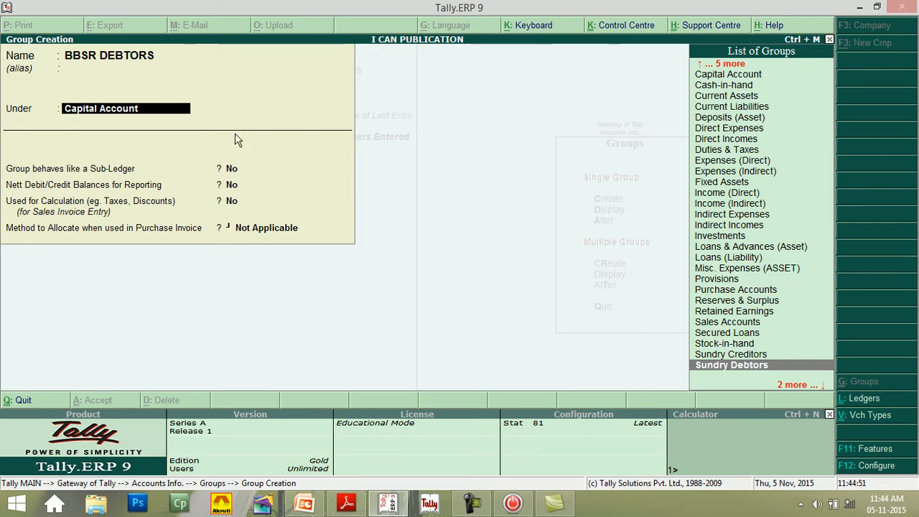
key("Return")
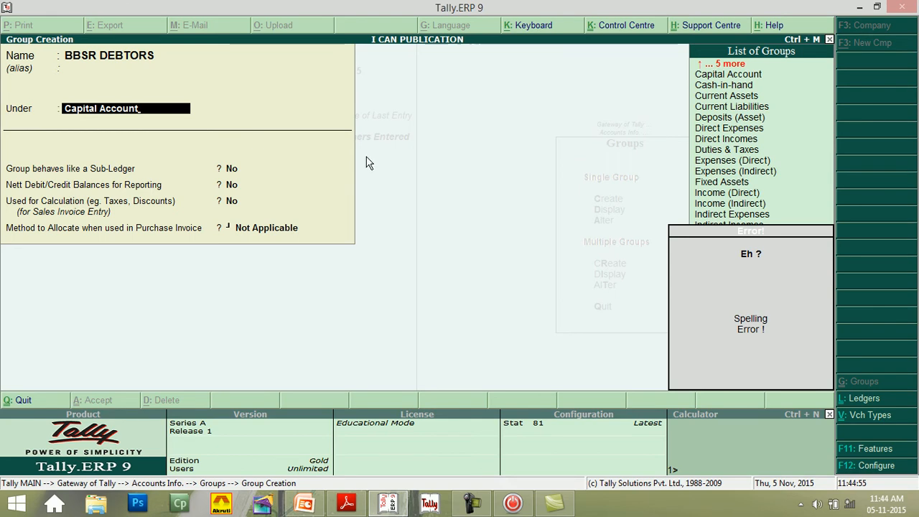
type("S")
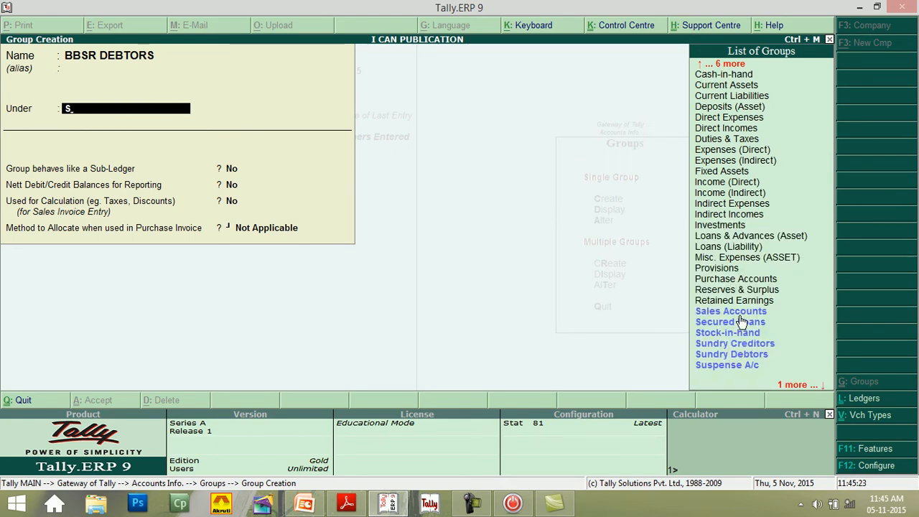
left_click(715, 355)
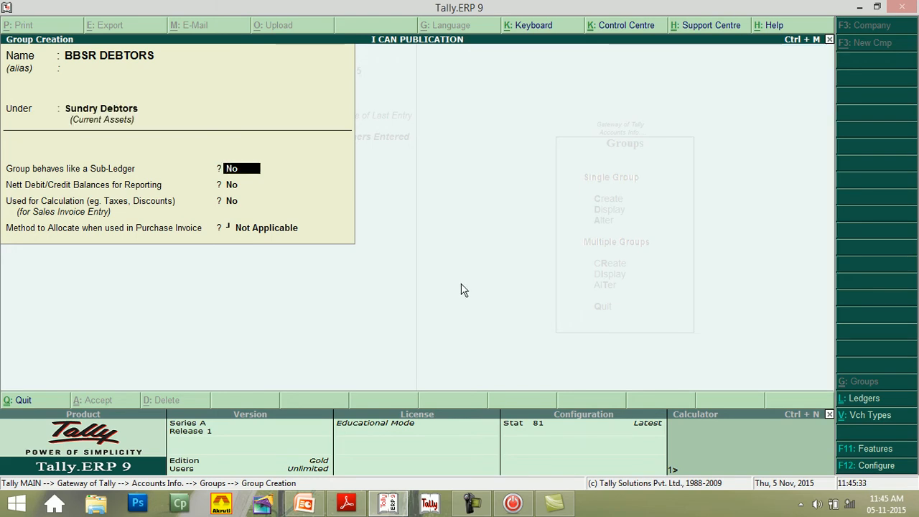
Keep the group's three Yes/No options at No and its allocation method at Not Applicable, save it, and leave group creation.
key("Return")
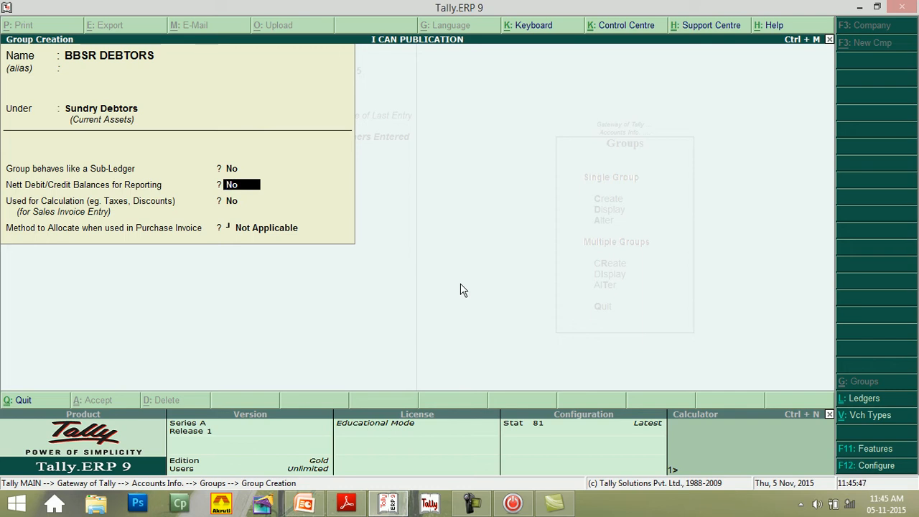
key("Return")
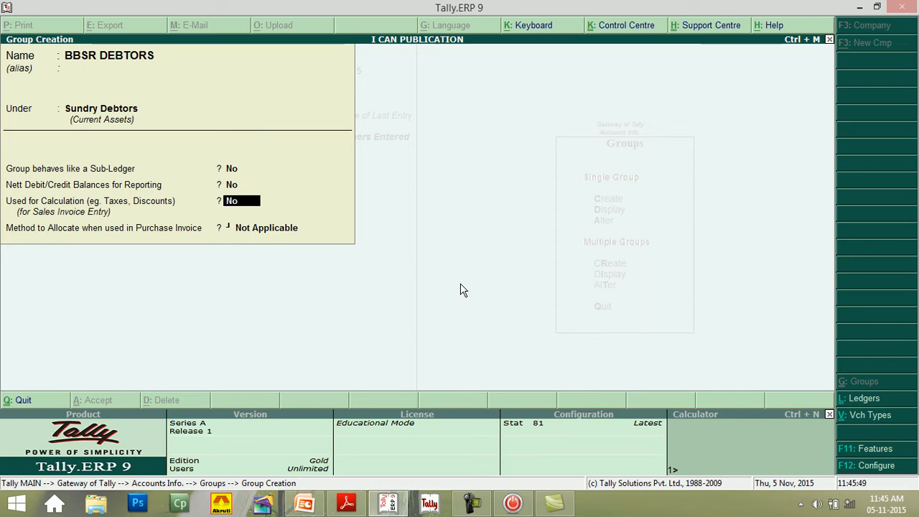
key("Return")
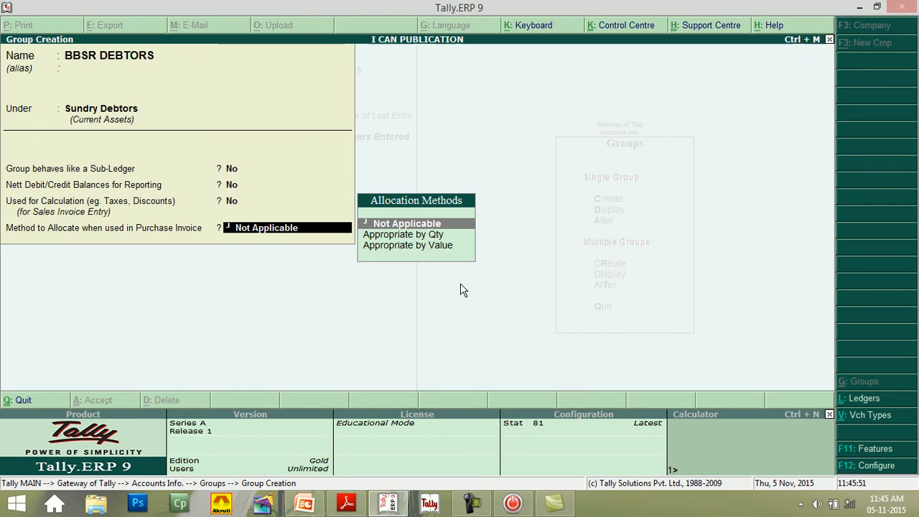
key("Return")
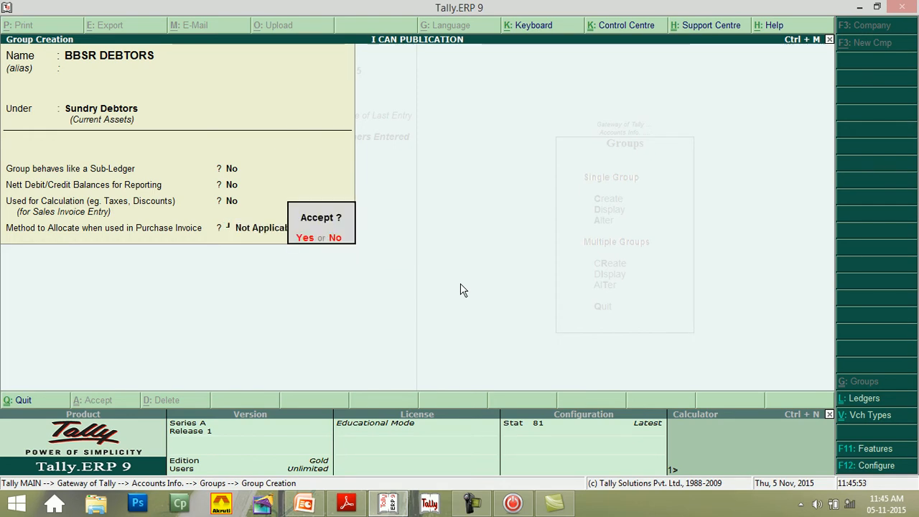
key("Return")
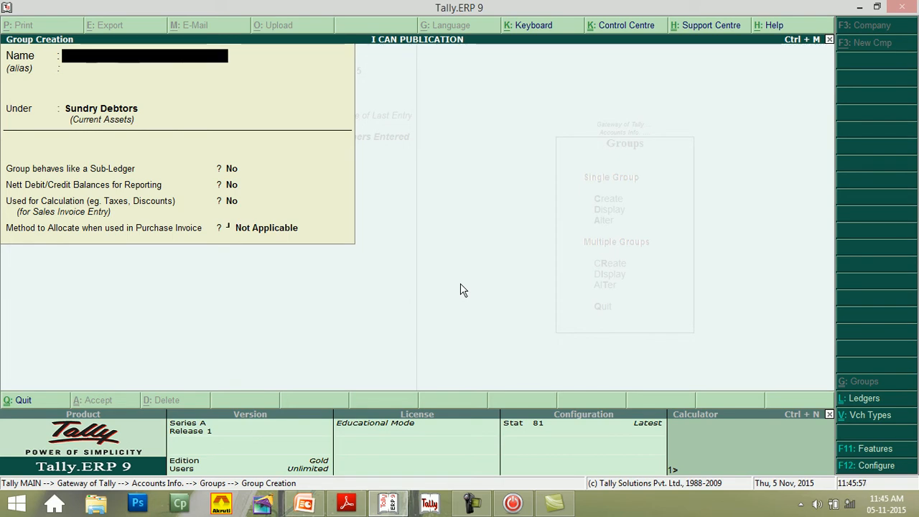
left_click(829, 40)
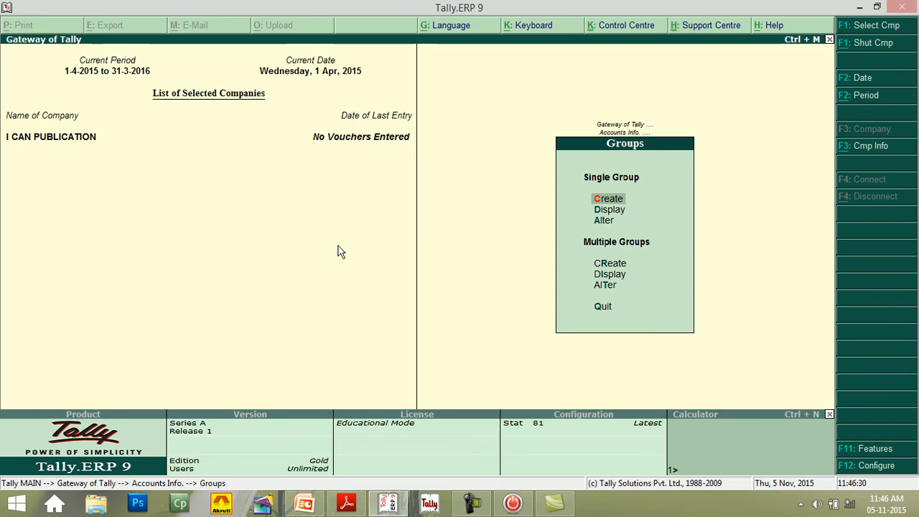
Look through the company's full list of groups, find the BBSR DEBTORS entry, and close the list.
left_click(606, 219)
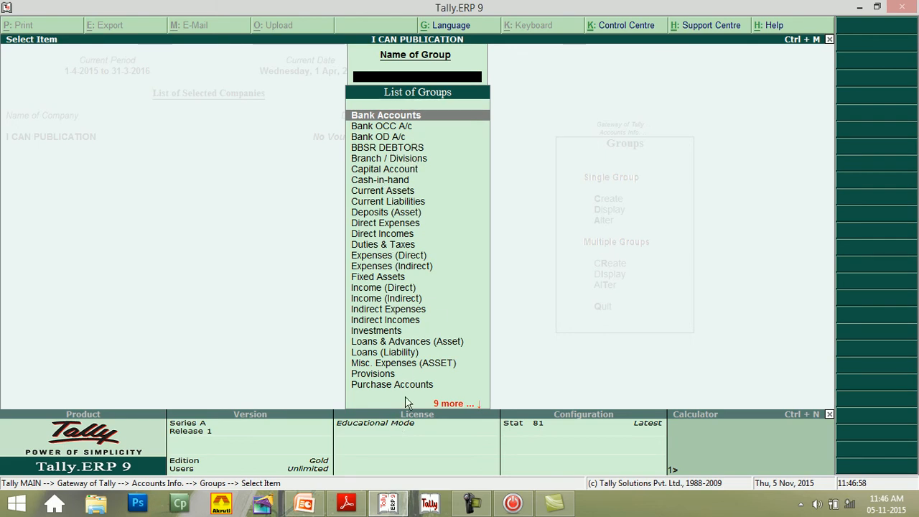
left_click(447, 405)
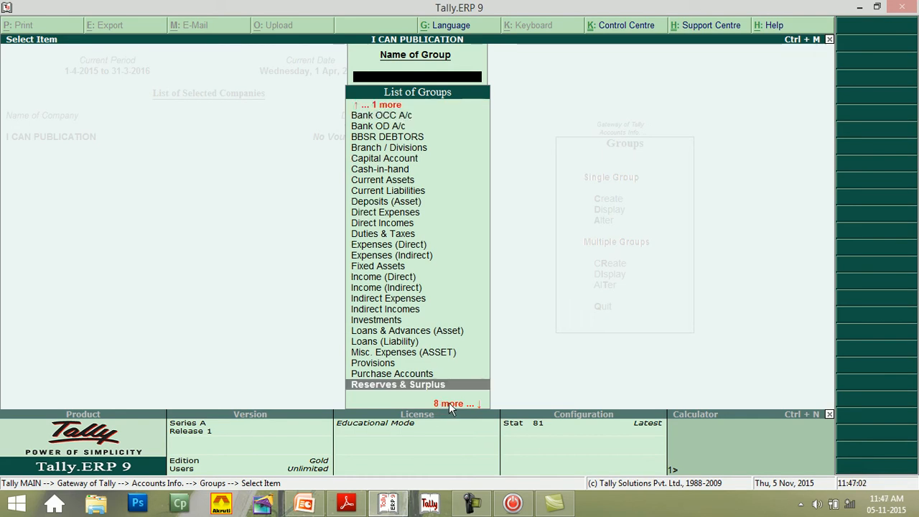
left_click(449, 404)
left_click(449, 404)
left_click(449, 404)
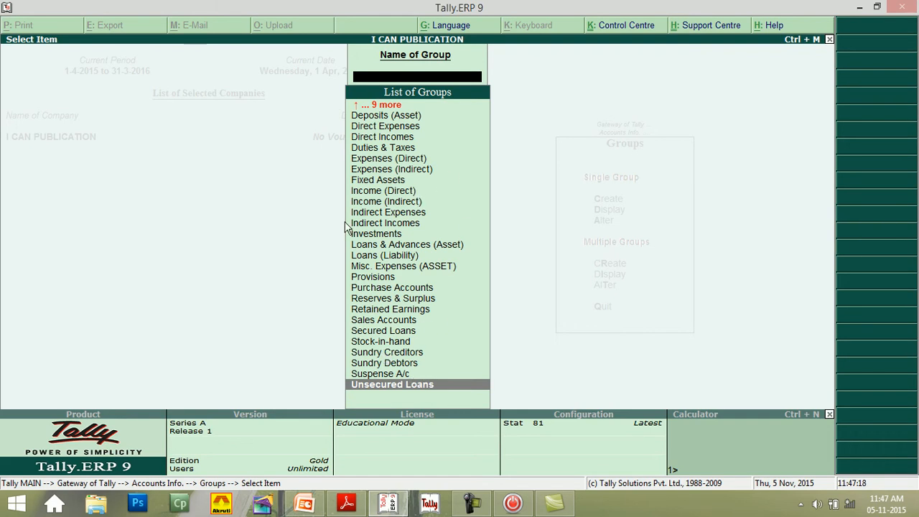
type("B")
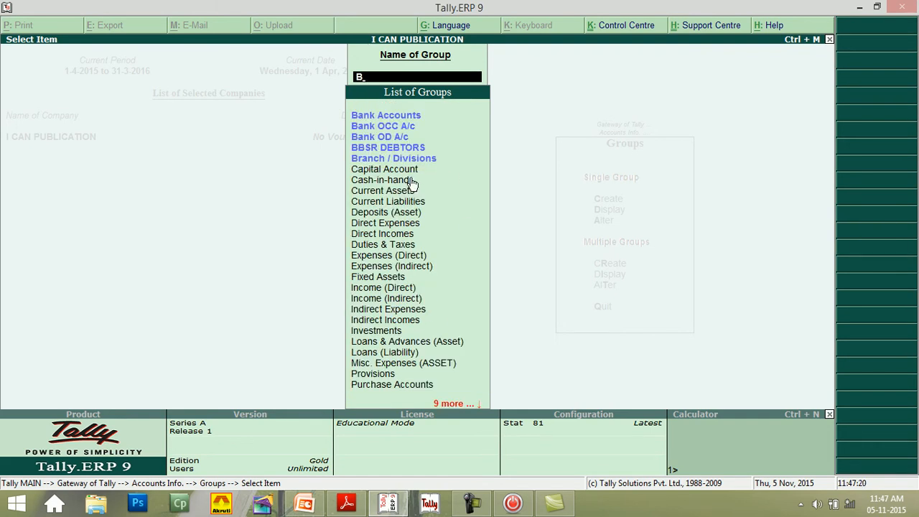
left_click(380, 149)
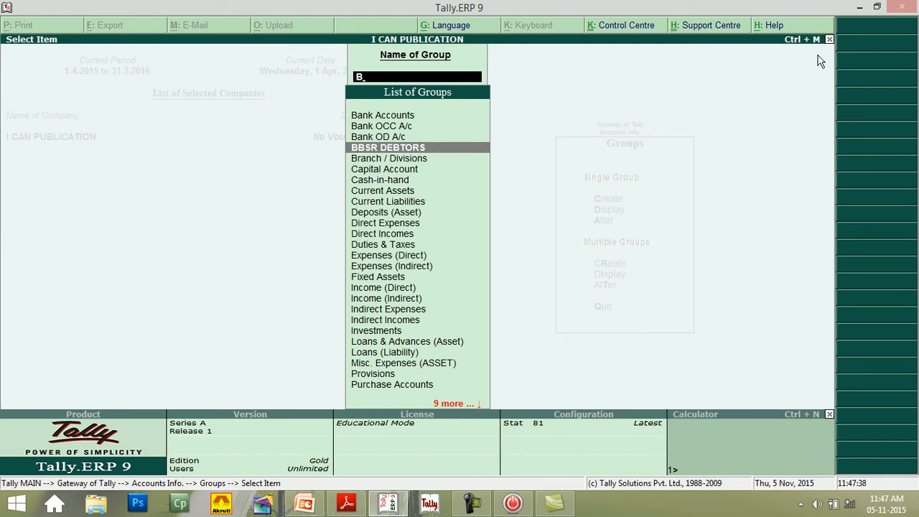
left_click(830, 39)
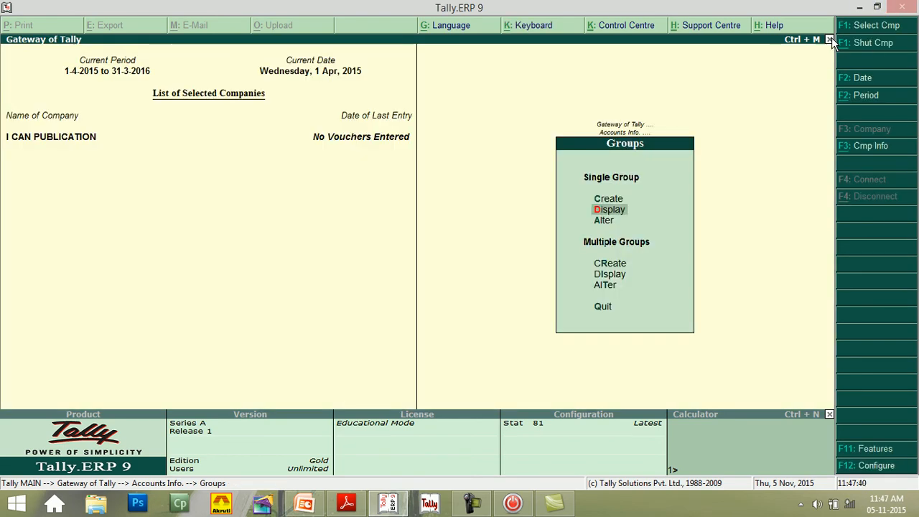
Start another single group named CUTTACK DEBTORS, leaving its alias blank.
left_click(608, 199)
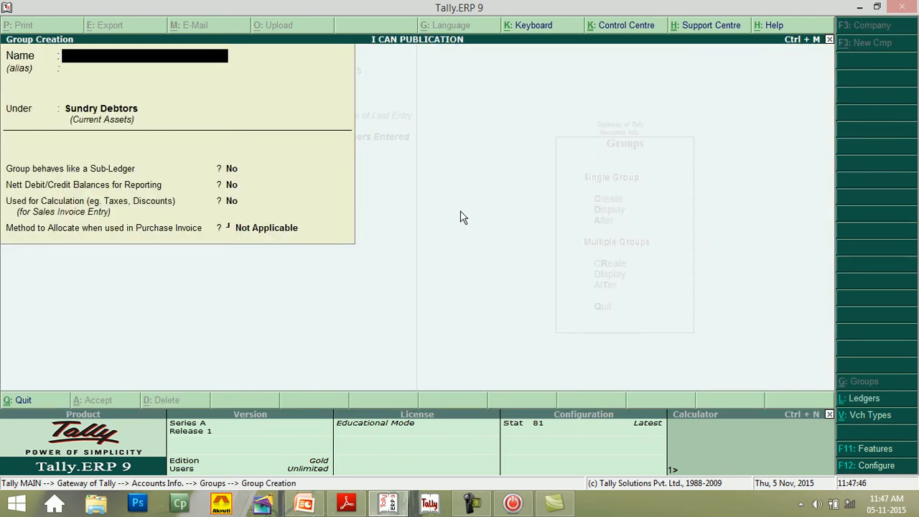
type("CUTTACK")
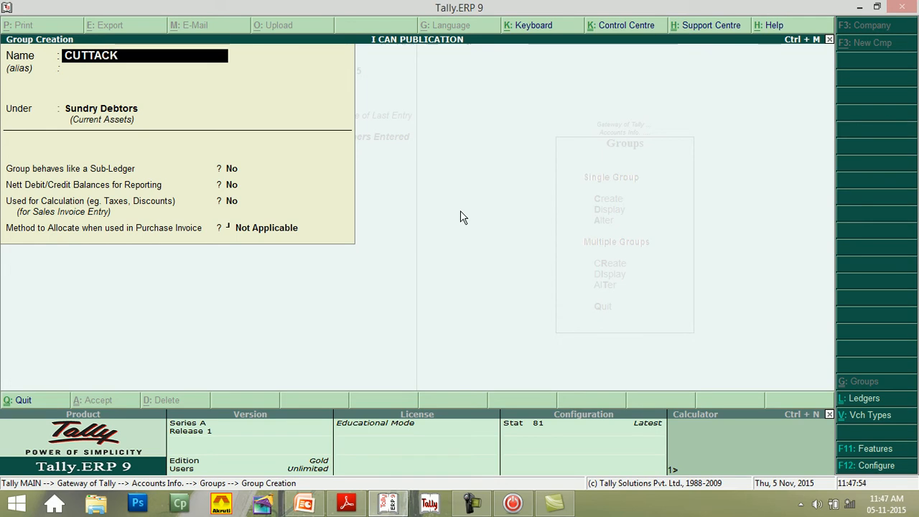
type(" DEBY")
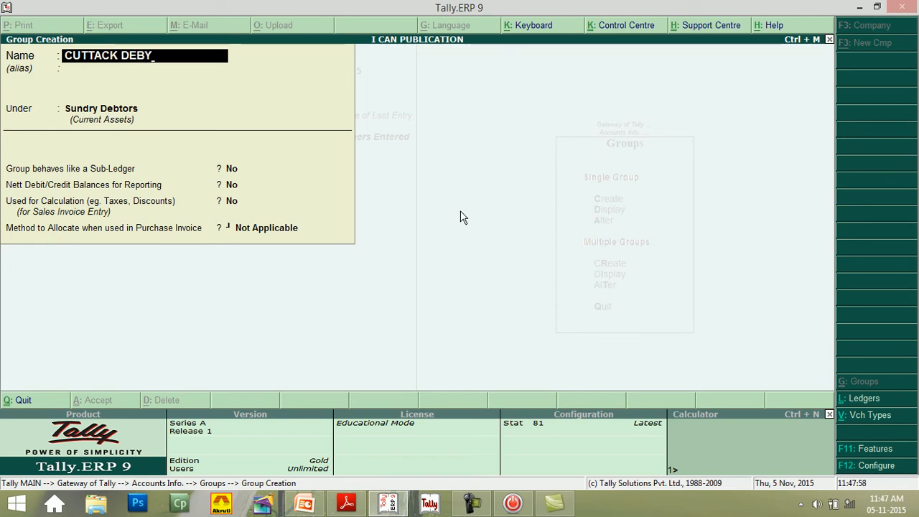
key("BackSpace")
type("TORS")
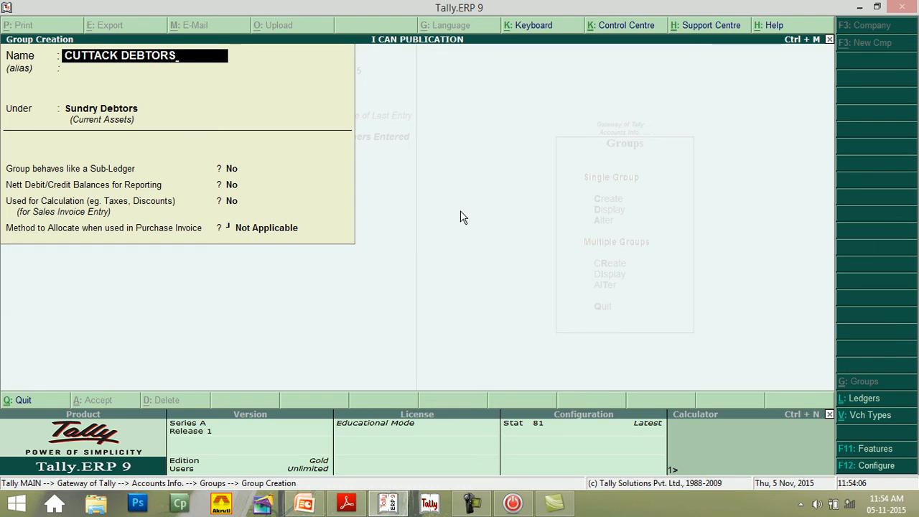
key("Return")
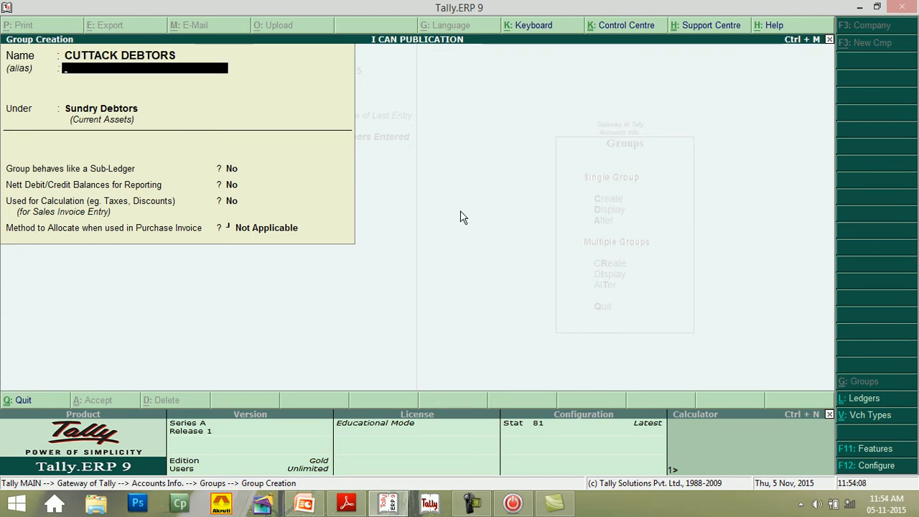
key("Return")
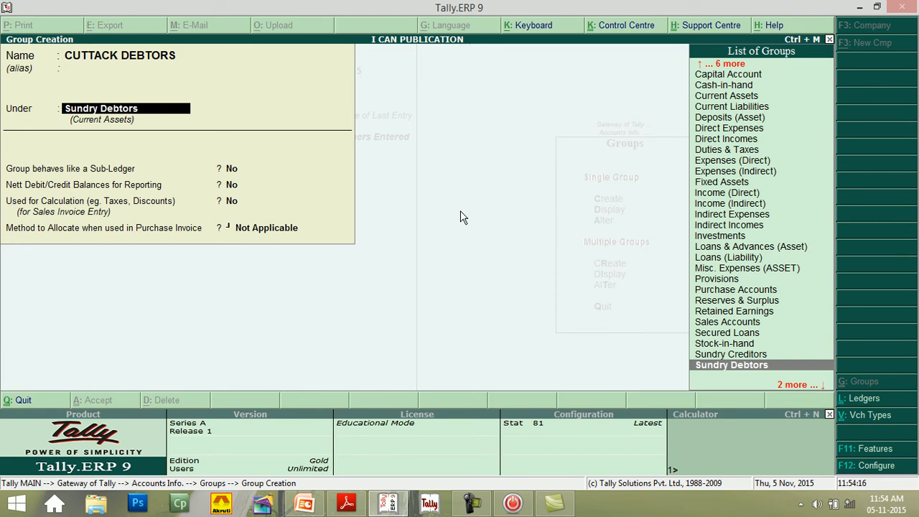
Keep CUTTACK DEBTORS under Sundry Debtors with the default options and save the group.
key("Return")
key("Return")
key("Return")
key("Return")
key("Return")
key("Return")
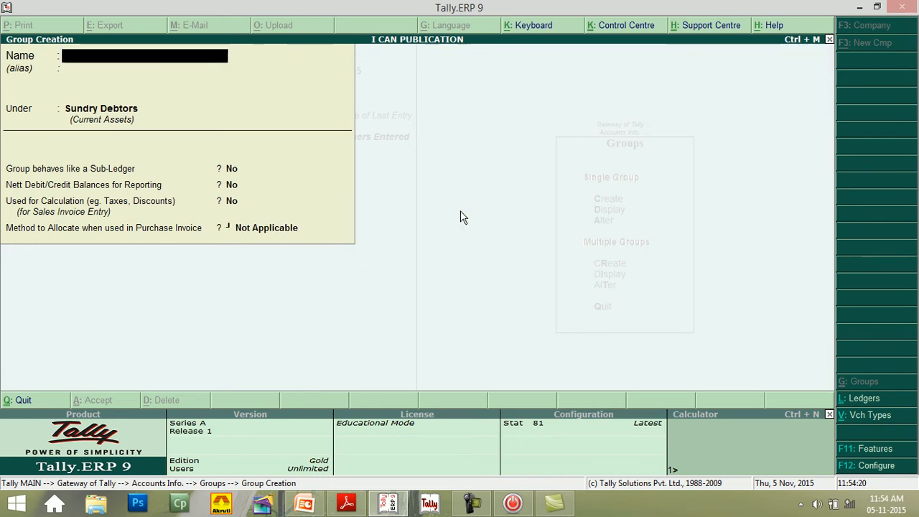
Leave group creation and check the list of groups for CUTTACK DEBTORS.
left_click(830, 40)
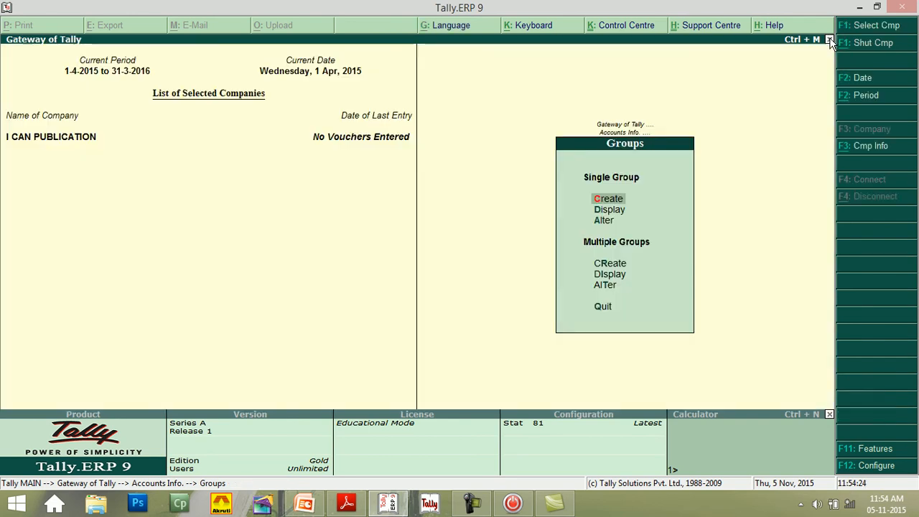
left_click(606, 209)
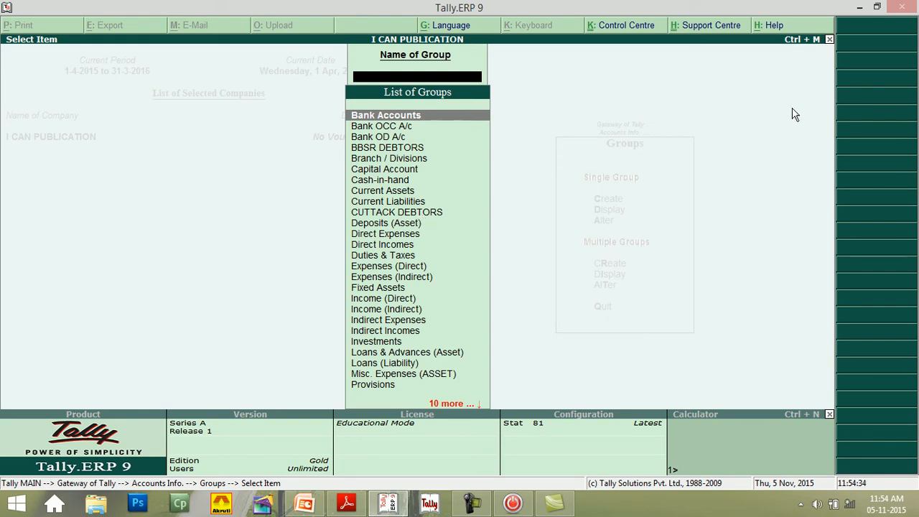
left_click(831, 40)
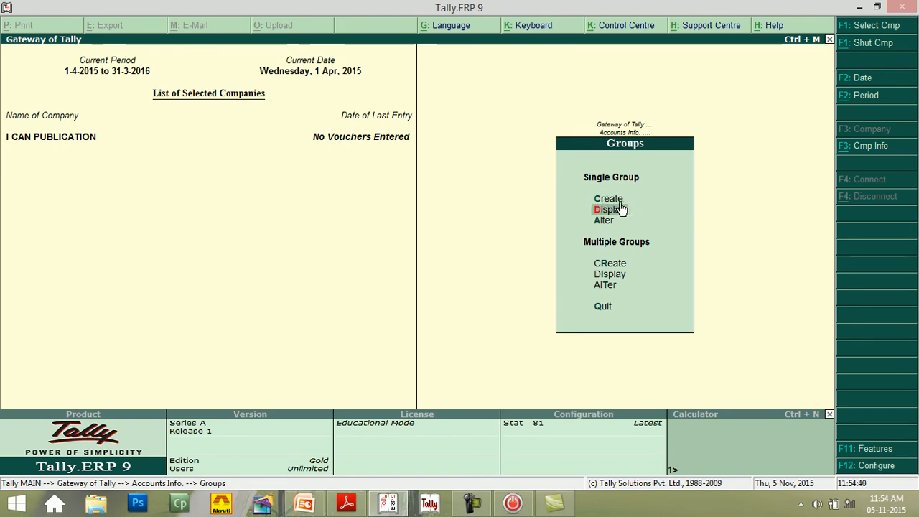
Start multiple group creation under All Items and enter PARADEEP DEBTORS as the first group's name.
left_click(623, 267)
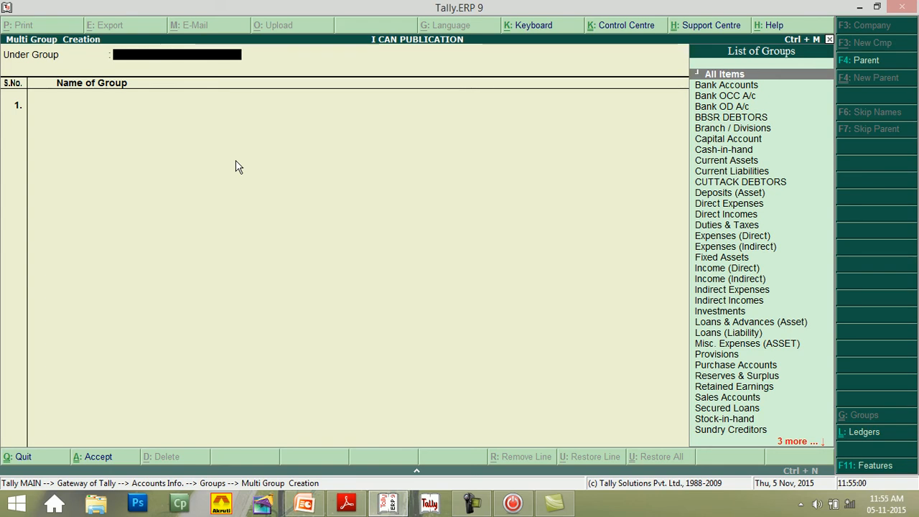
left_click(709, 76)
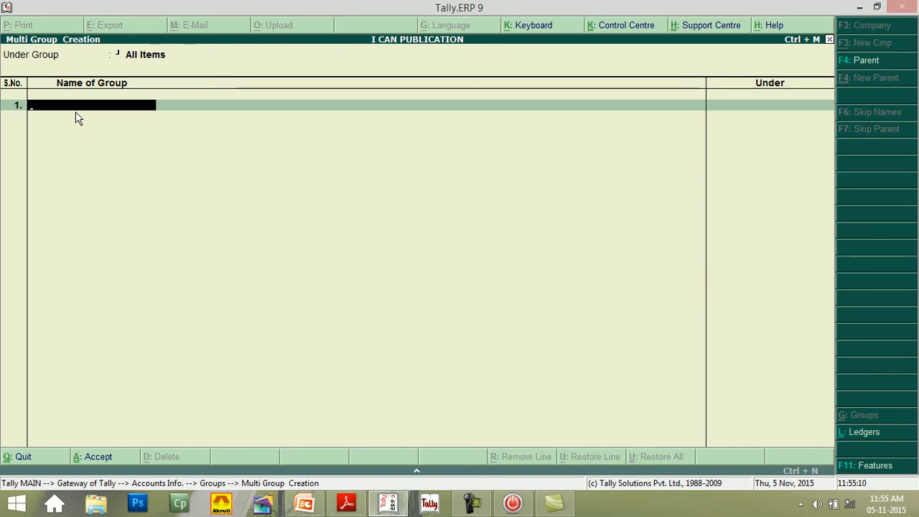
type("PARADEE")
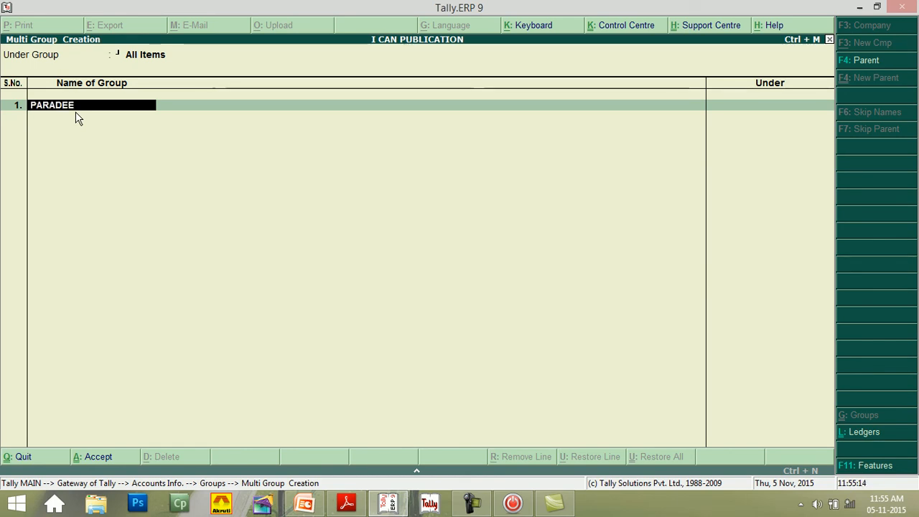
type("P DE")
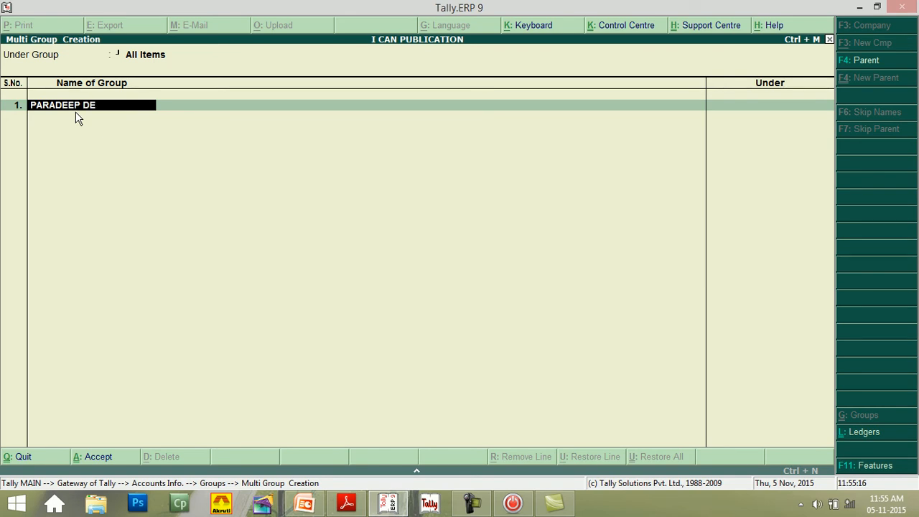
type("BTORS")
key("Return")
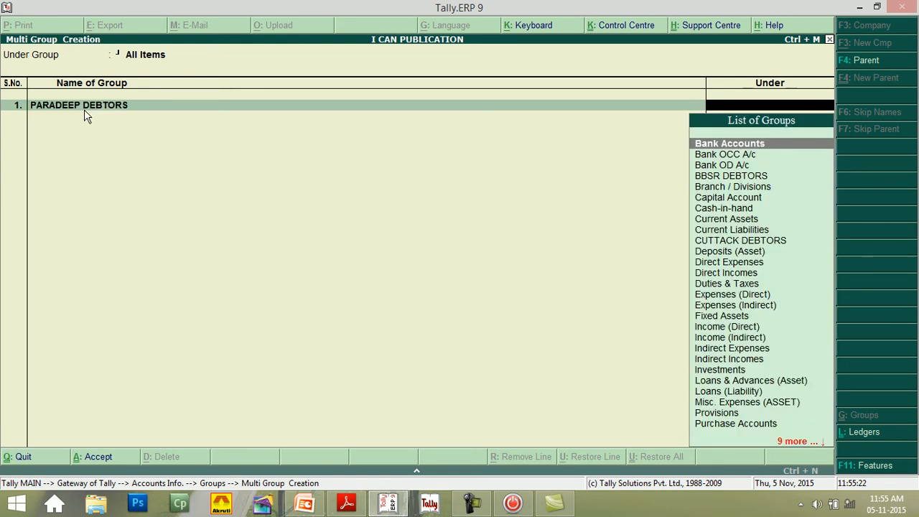
Place PARADEEP DEBTORS under the Sundry Debtors group.
type("S")
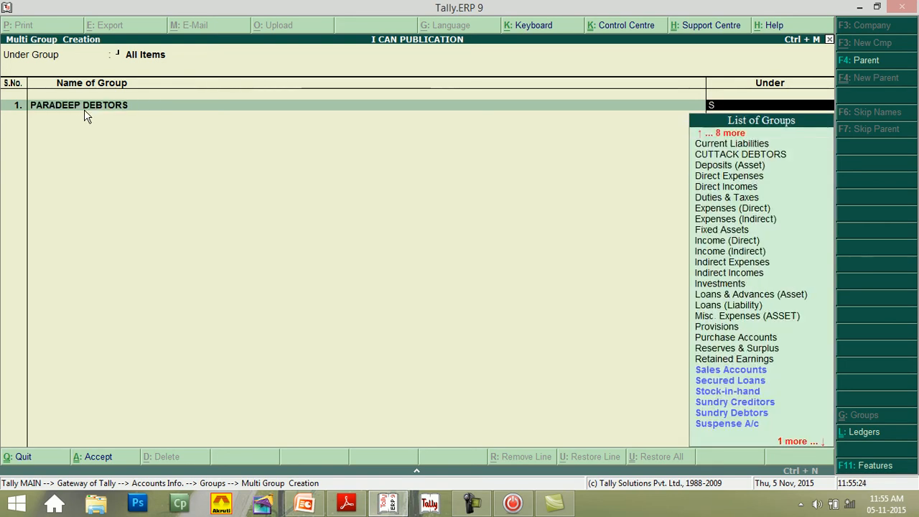
key("Down")
key("Down")
key("Down")
key("Down")
key("Down")
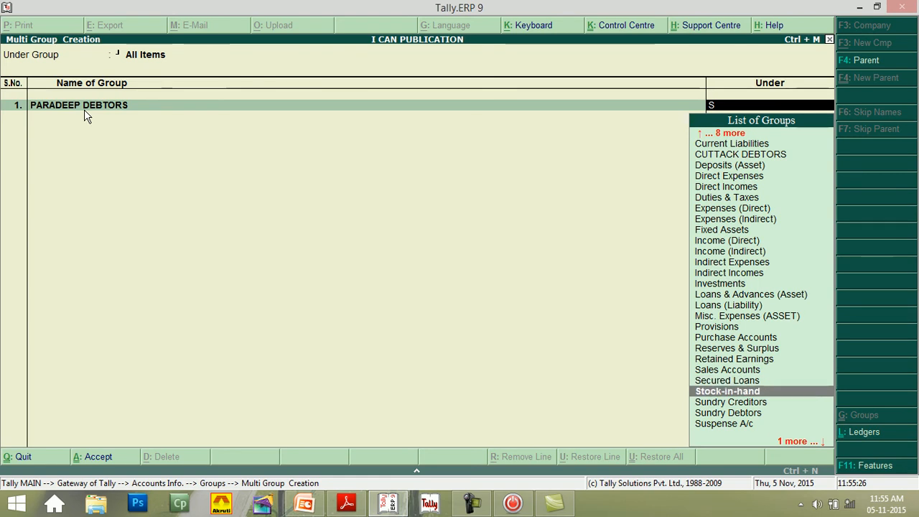
key("Return")
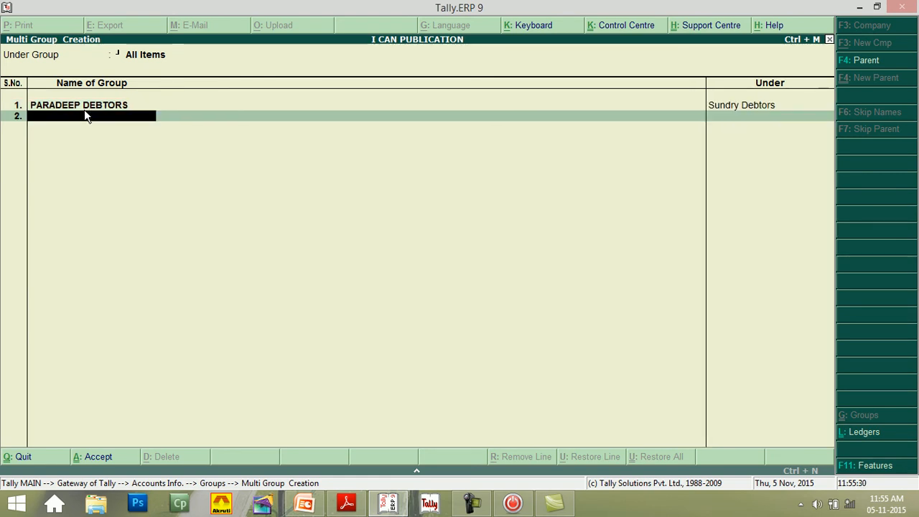
Enter NAYAGARH DEBTORS as the second group's name.
type("NA")
type("YA")
type("GAR")
type("H")
type(" RE")
type("B")
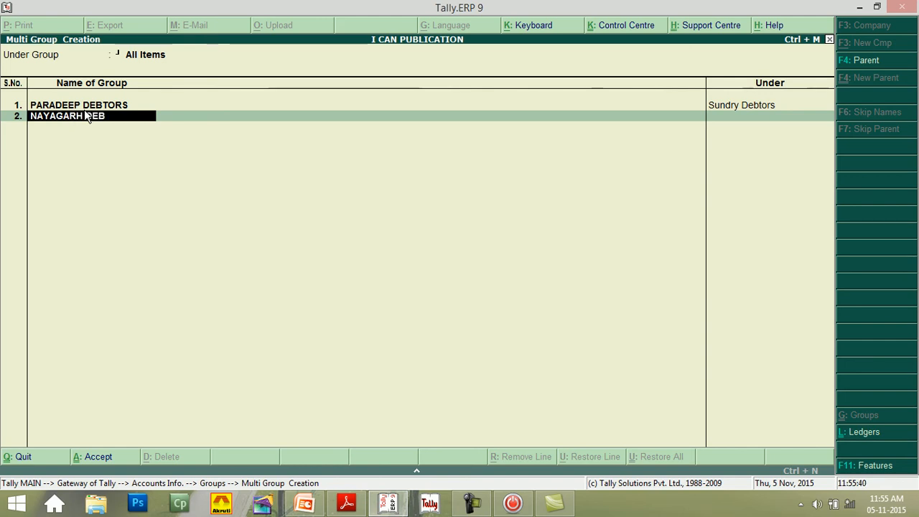
type("TORS")
key("Return")
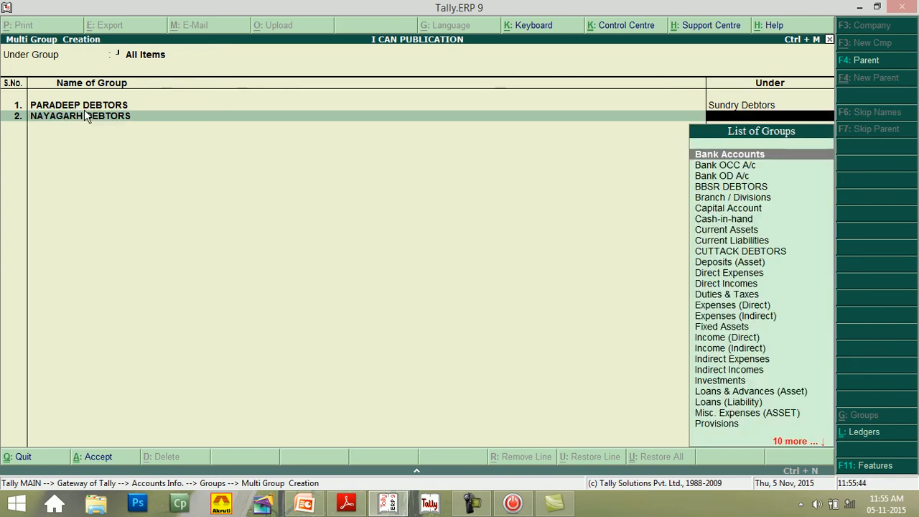
Place NAYAGARH DEBTORS under the Sundry Debtors group.
type("S")
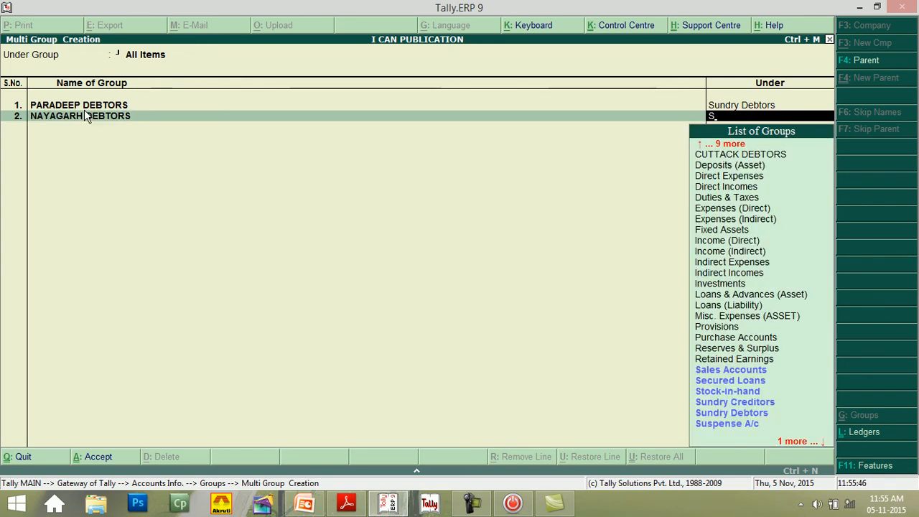
key("Down")
key("Down")
key("Down")
key("Down")
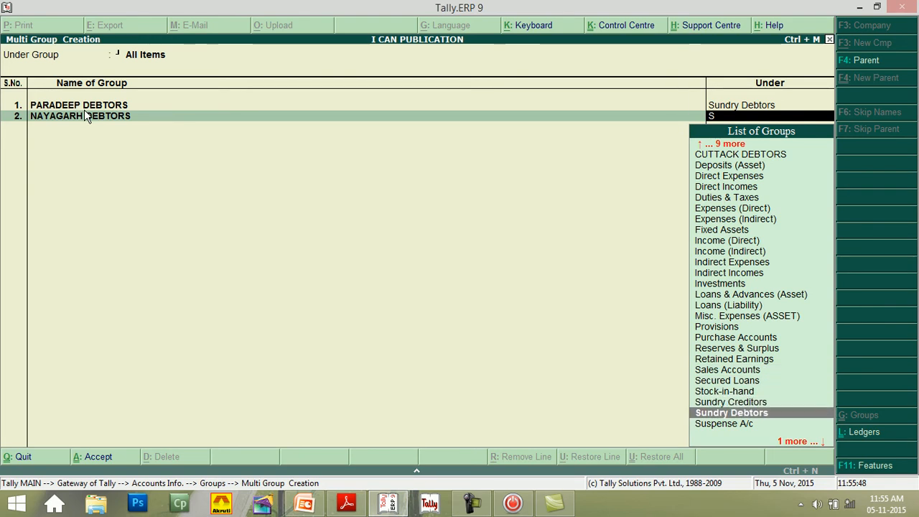
key("Return")
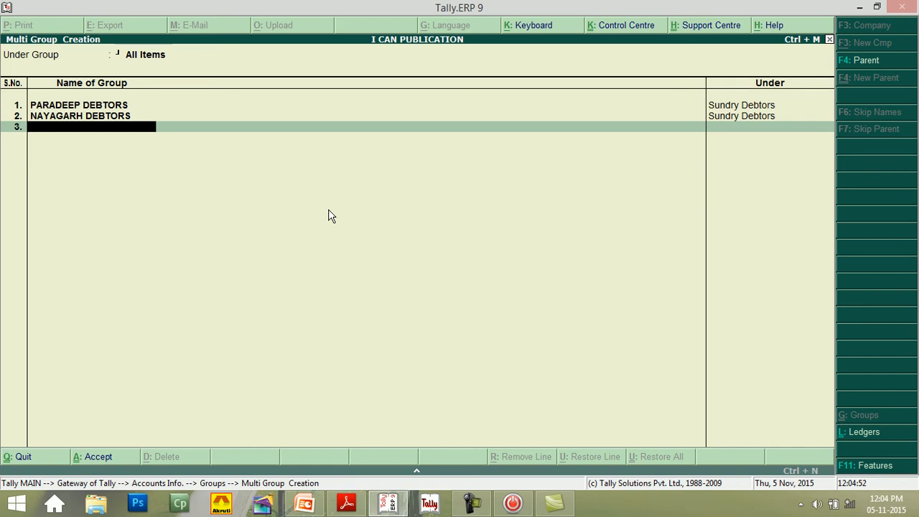
Add KHORDHA CREDITORS under Sundry Debtors as the third group and save the multiple group creation.
type("KHORDHA")
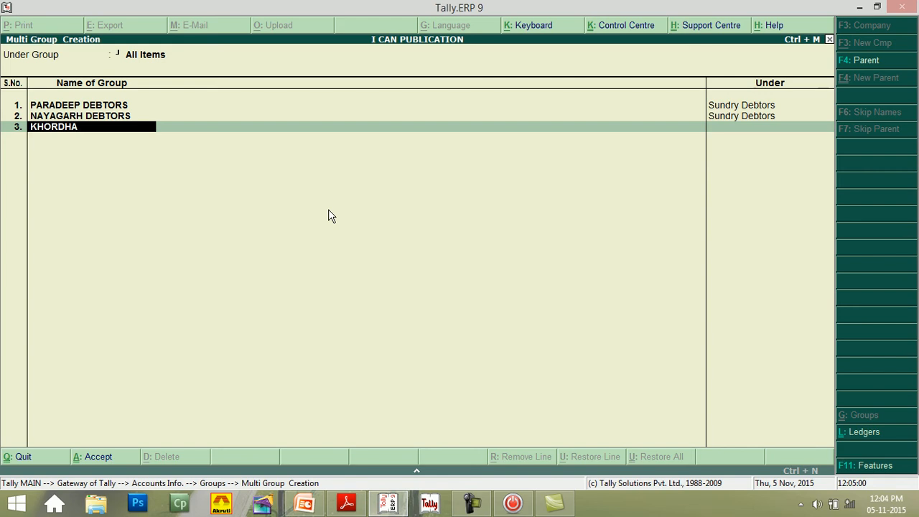
type(" CREDITORS")
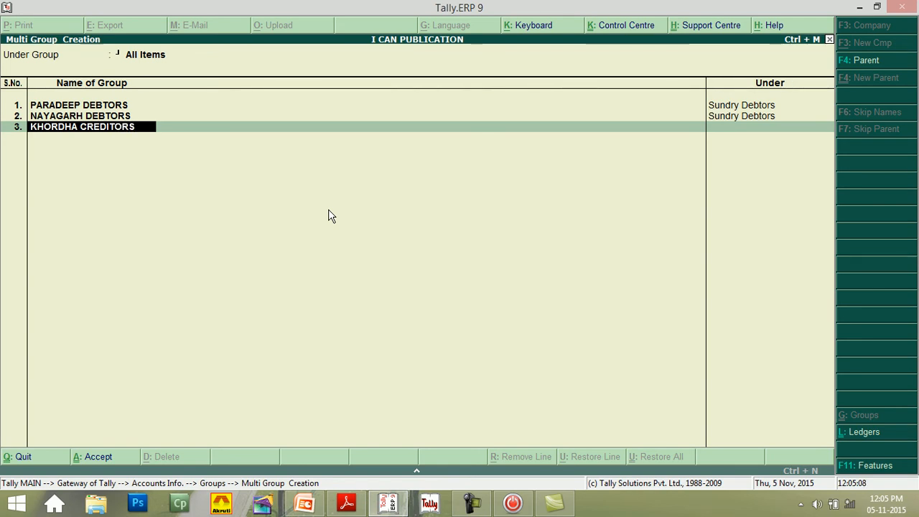
key("Return")
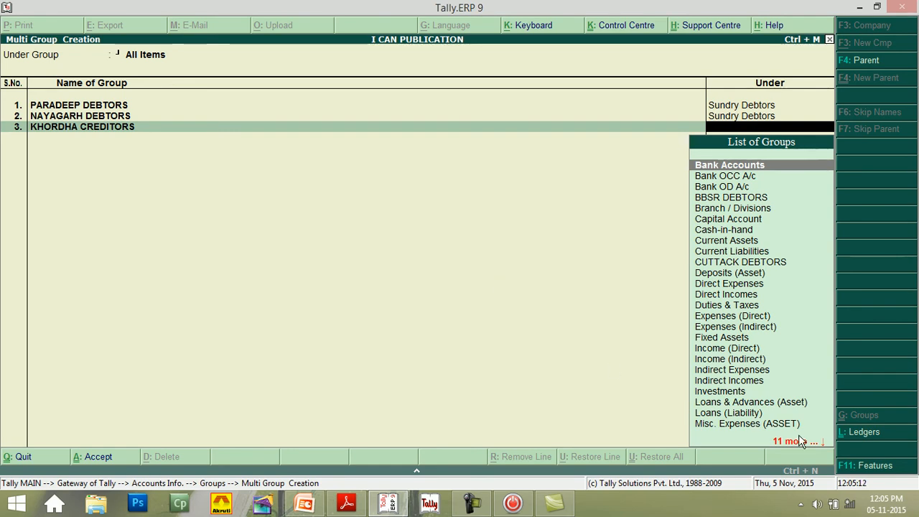
type("S")
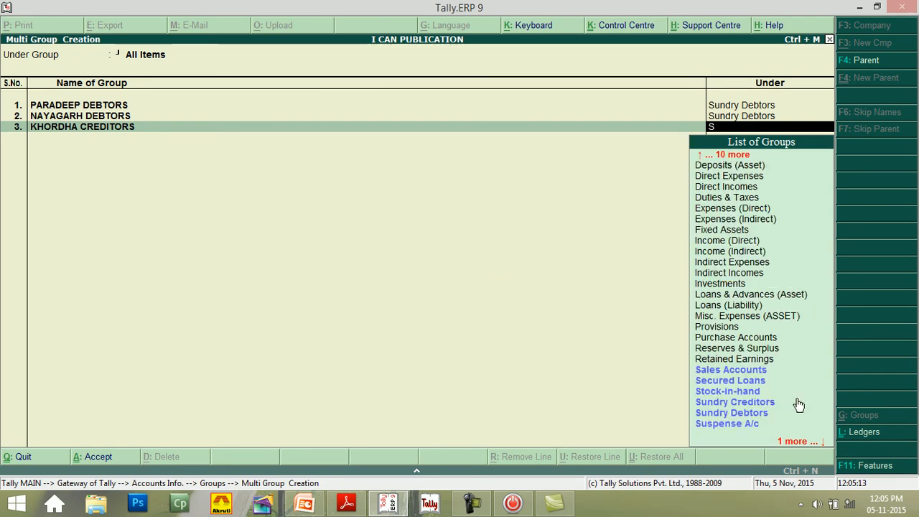
left_click(726, 413)
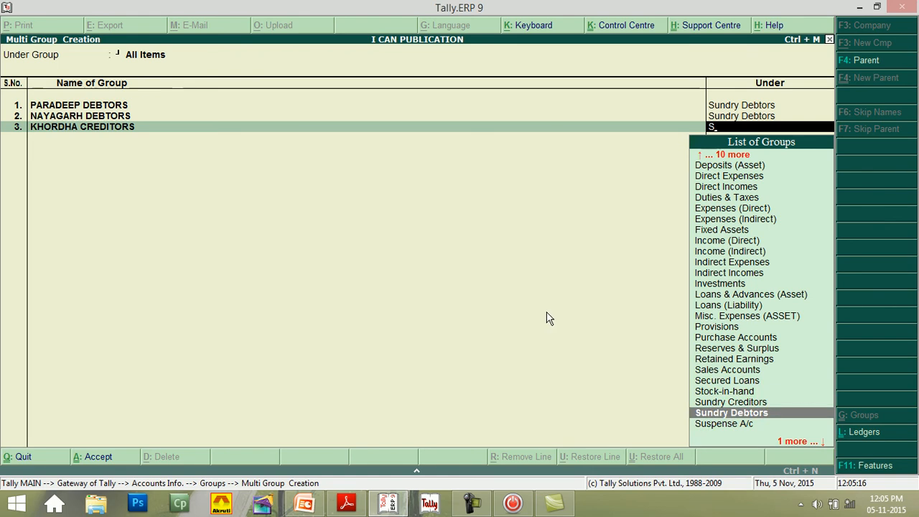
key("Return")
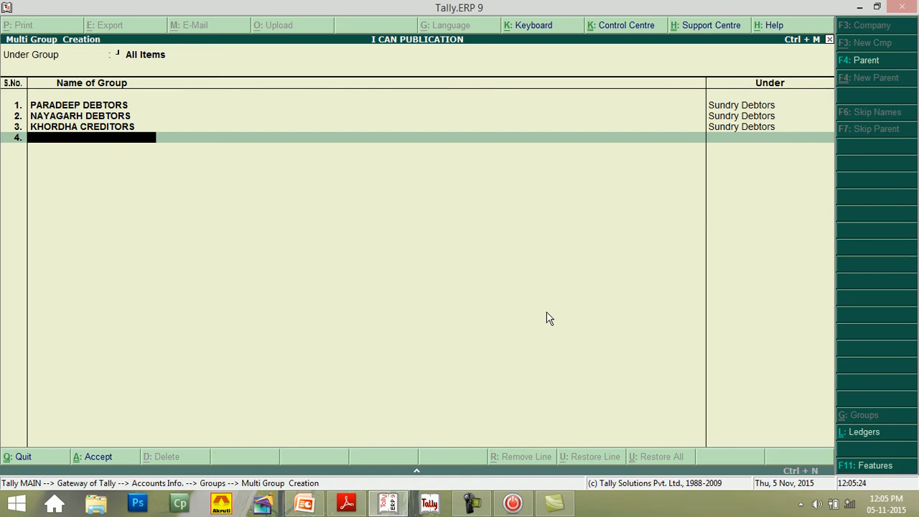
key("Return")
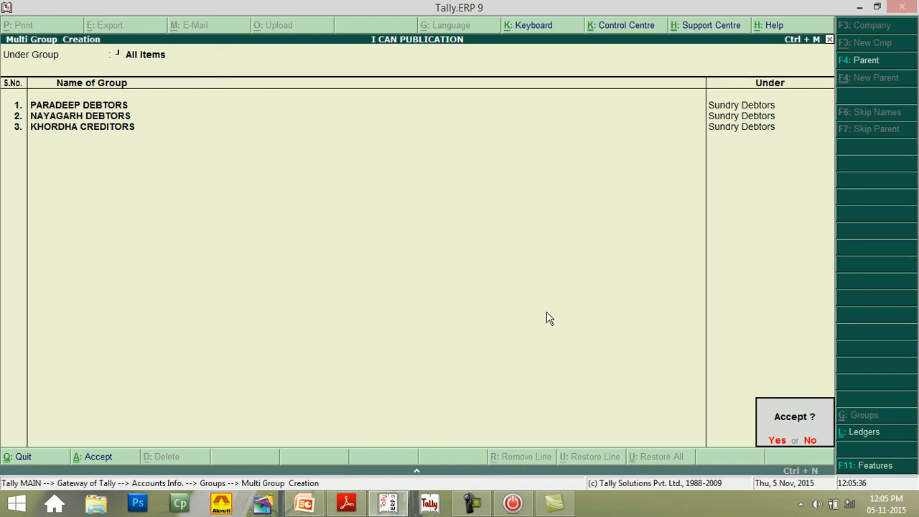
key("y")
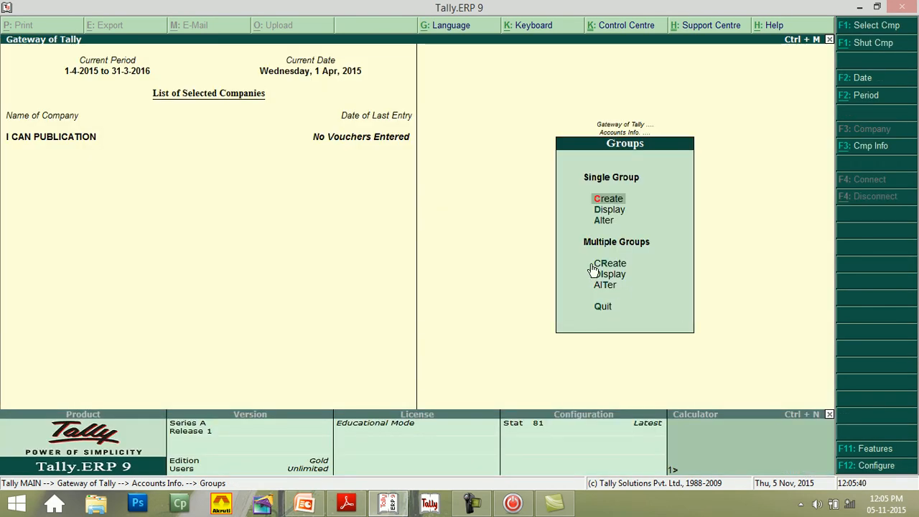
Check the full list of groups for the newly created regional groups, and close the list.
left_click(607, 210)
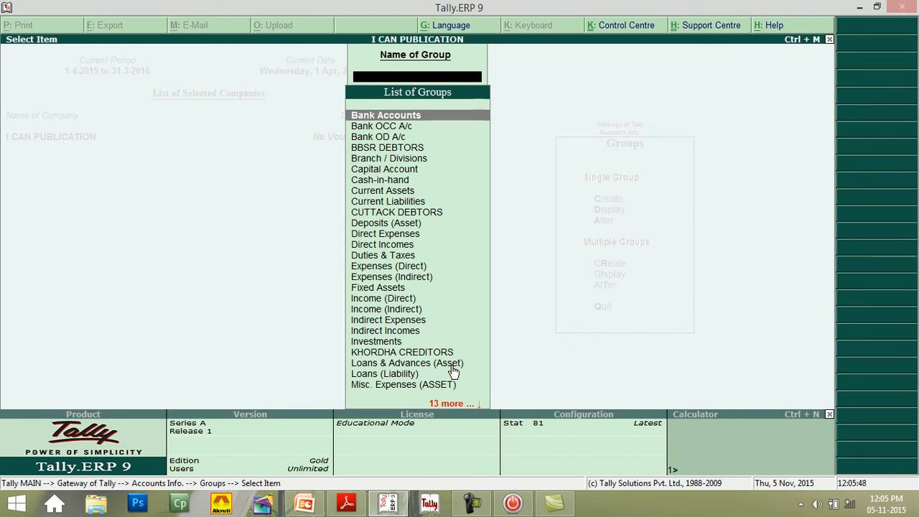
left_click(441, 403)
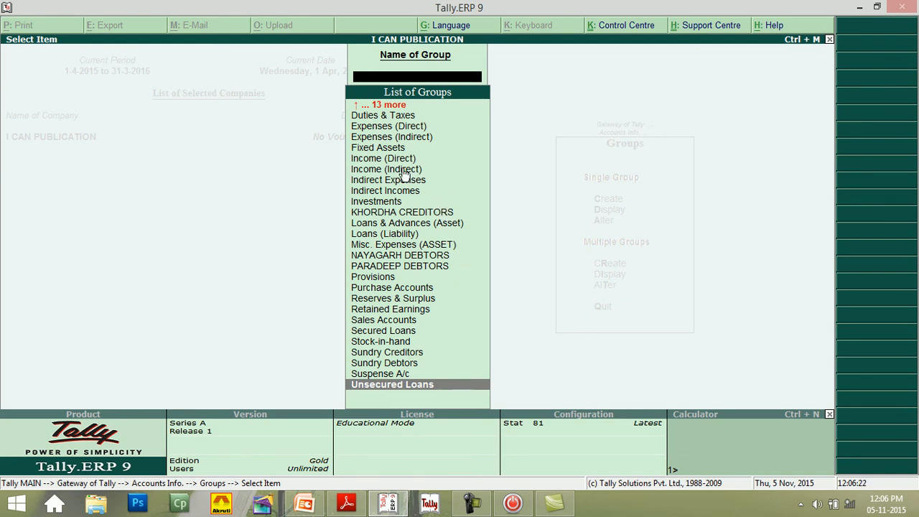
left_click(830, 39)
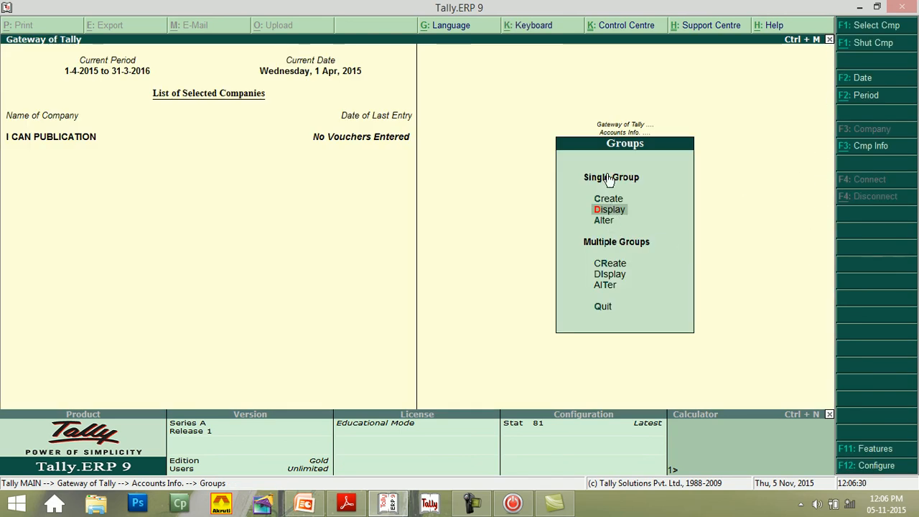
Open CUTTACK DEBTORS for alteration to review its details, and leave without changing anything.
left_click(606, 221)
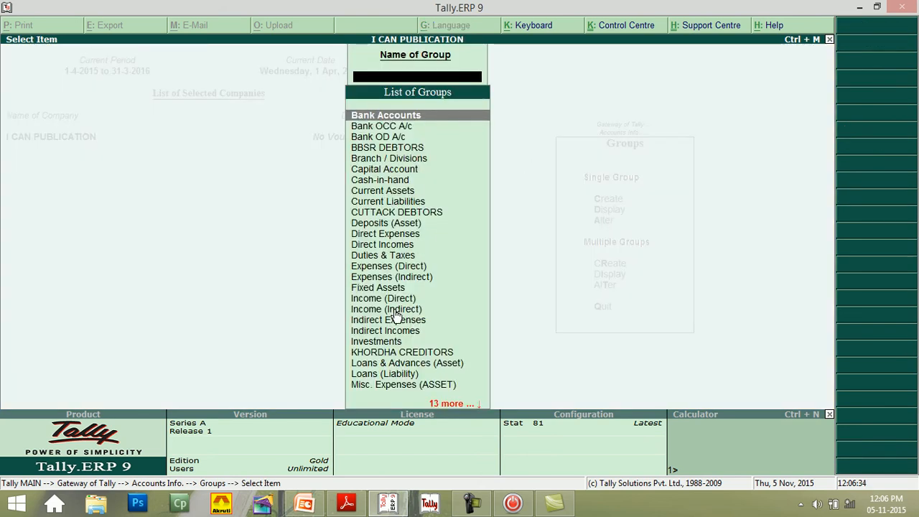
left_click(373, 212)
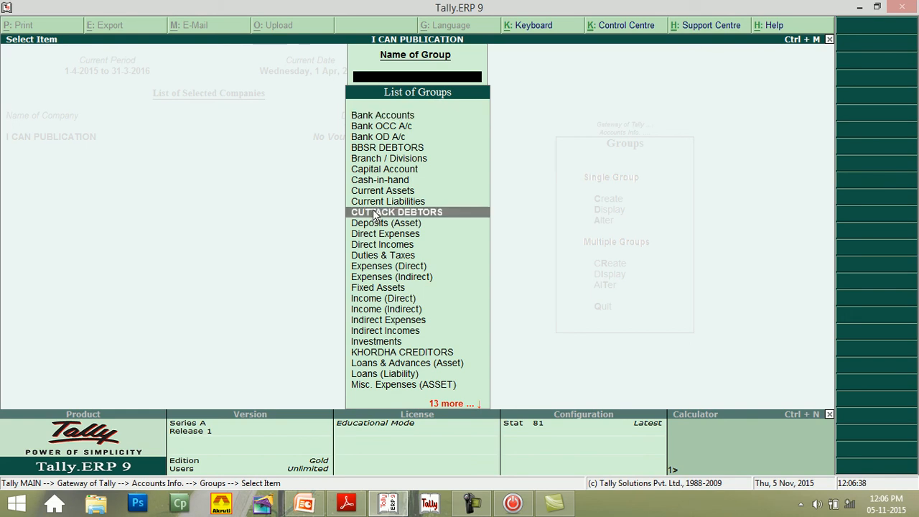
left_click(352, 214)
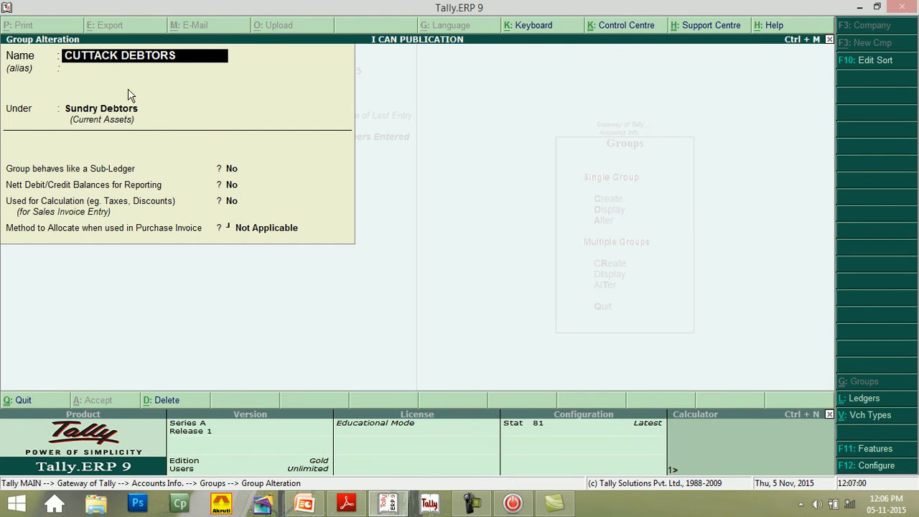
left_click(830, 40)
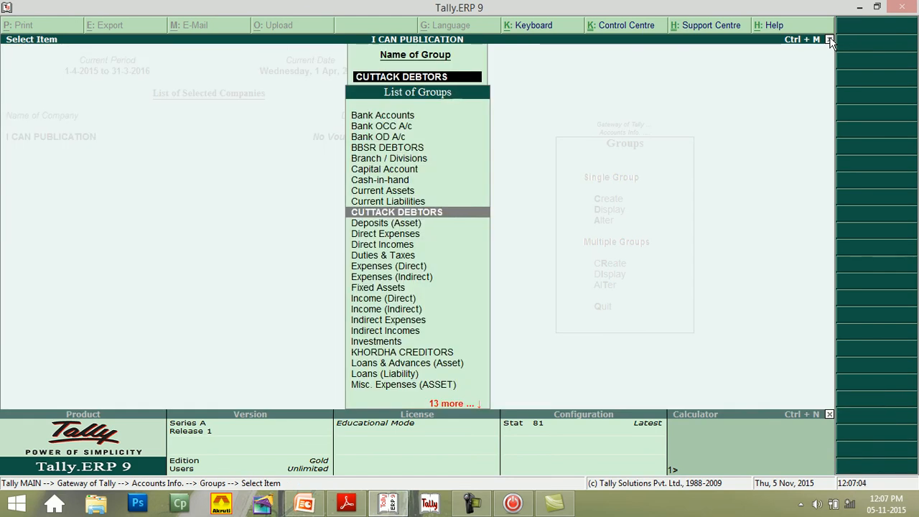
left_click(829, 40)
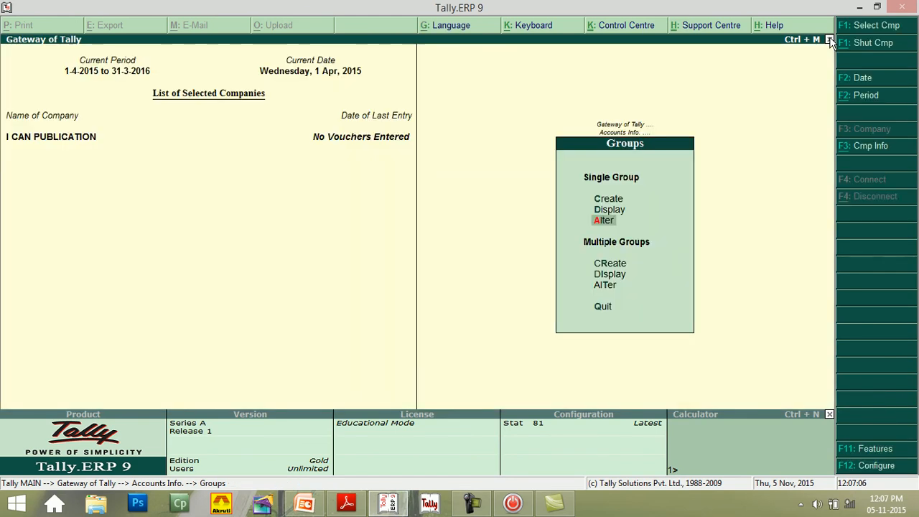
Switch from groups to ledgers and view the list of existing ledgers.
left_click(829, 40)
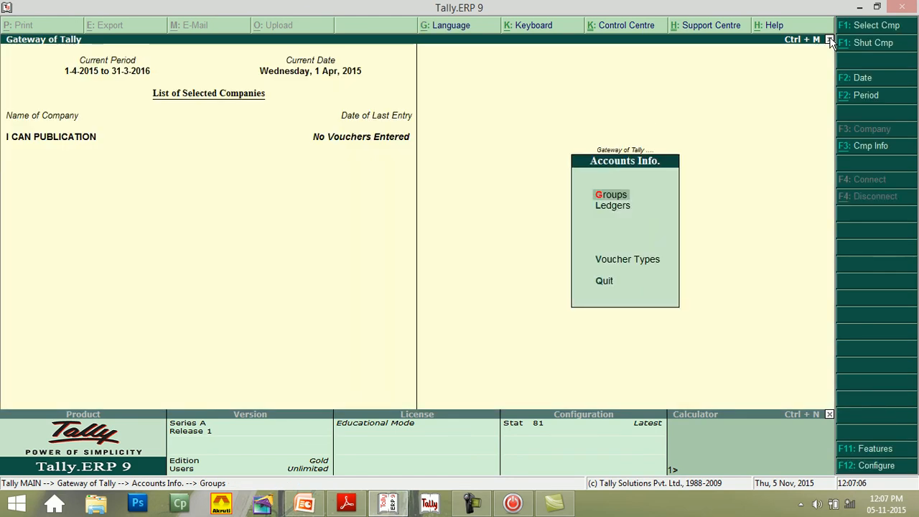
left_click(606, 206)
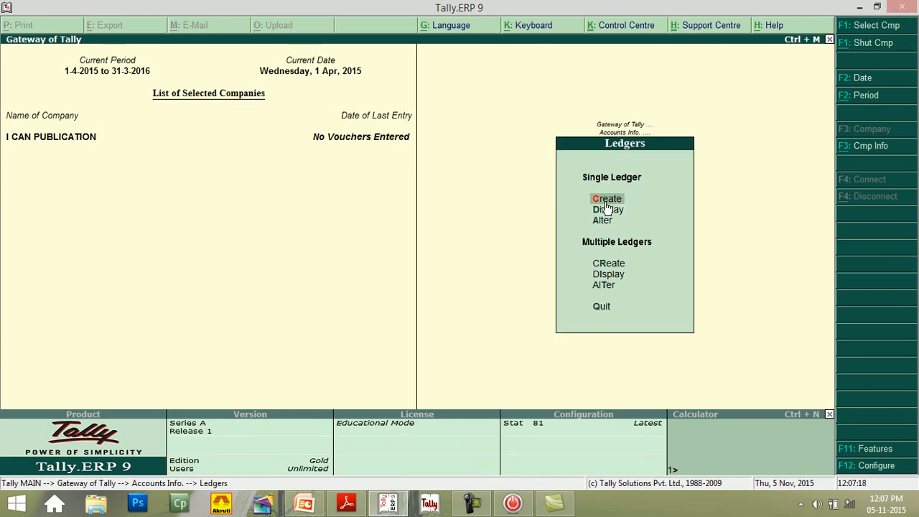
left_click(605, 213)
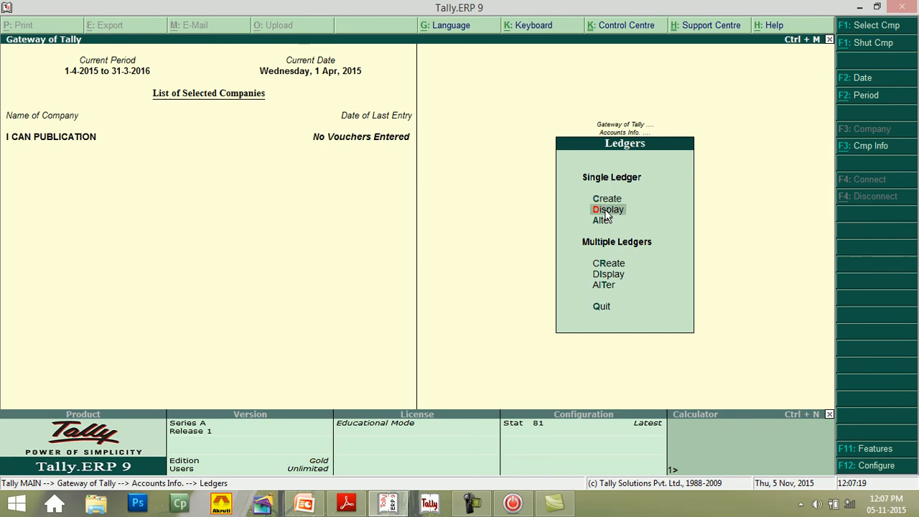
left_click(605, 214)
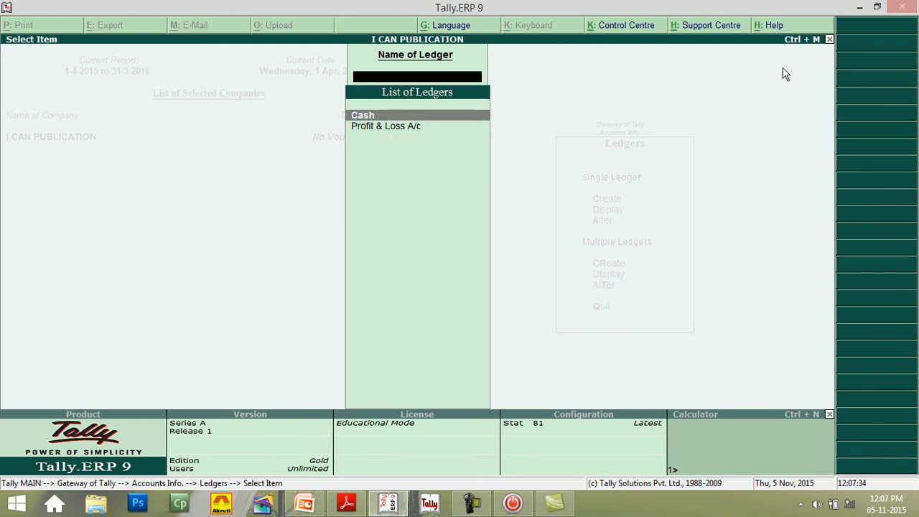
left_click(830, 39)
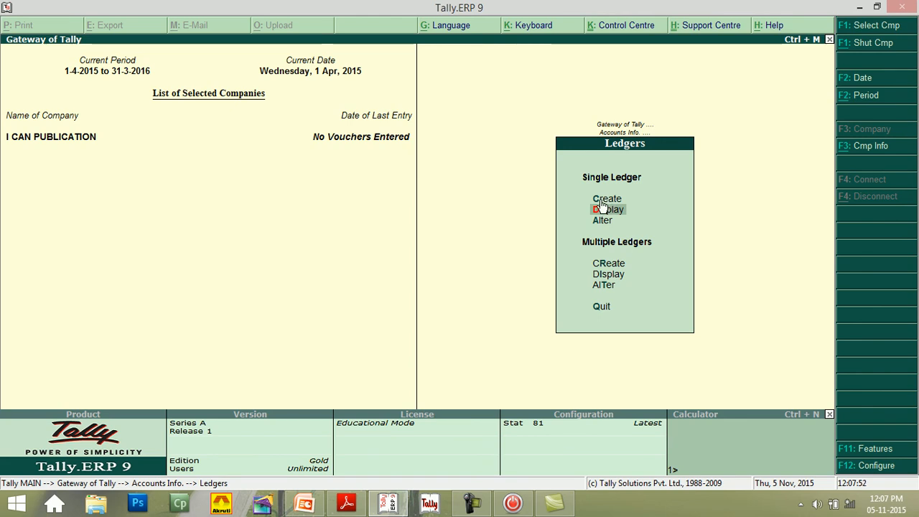
Start a single ledger named Factory Expensess, leaving its alias blank.
key("Up")
key("Return")
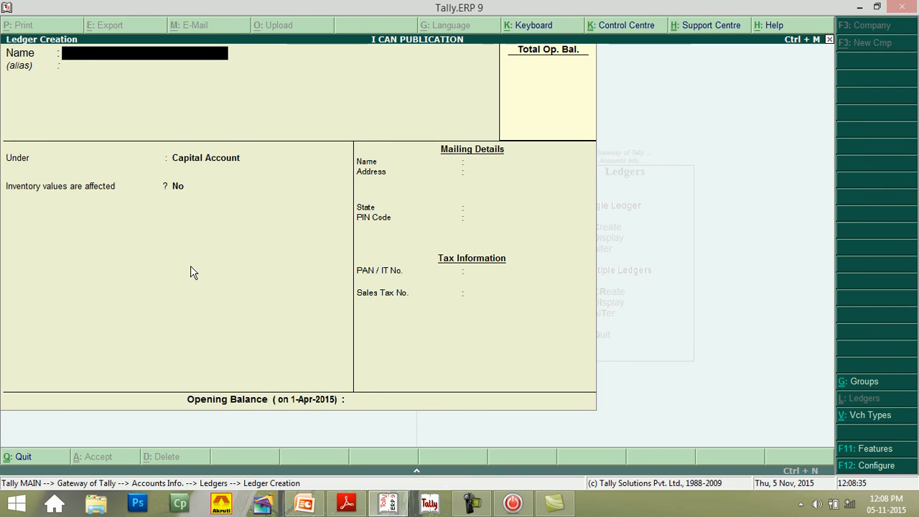
type("Factory")
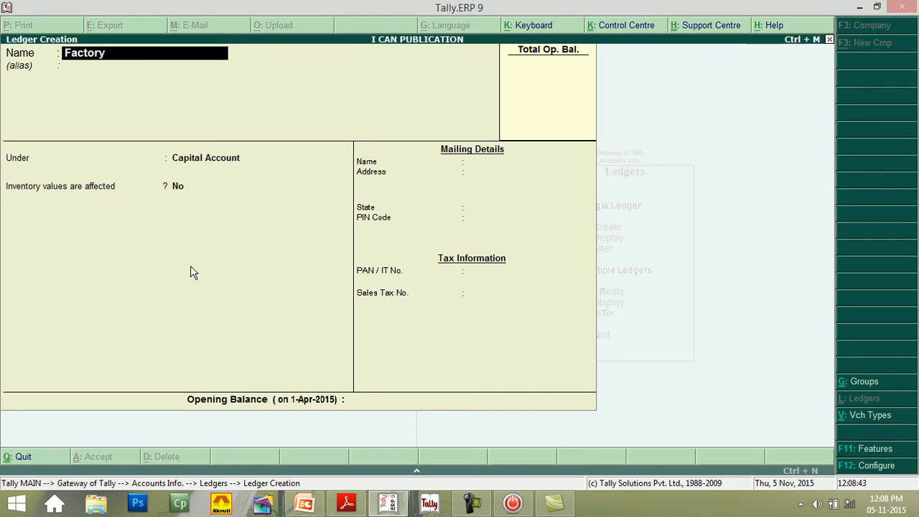
type(" expensess")
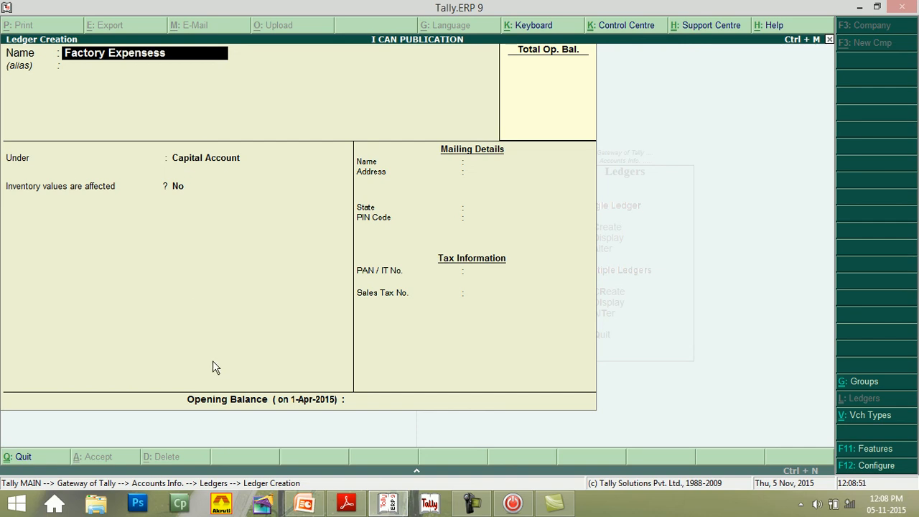
key("Return")
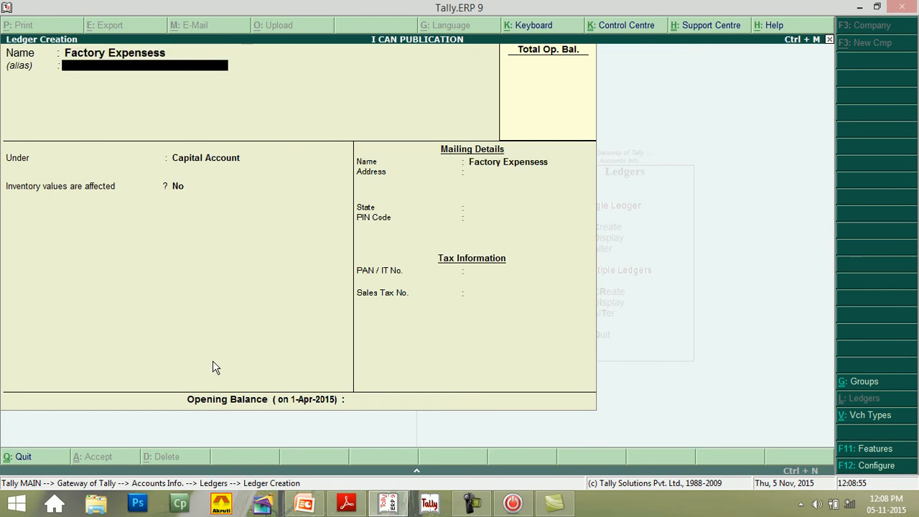
key("Return")
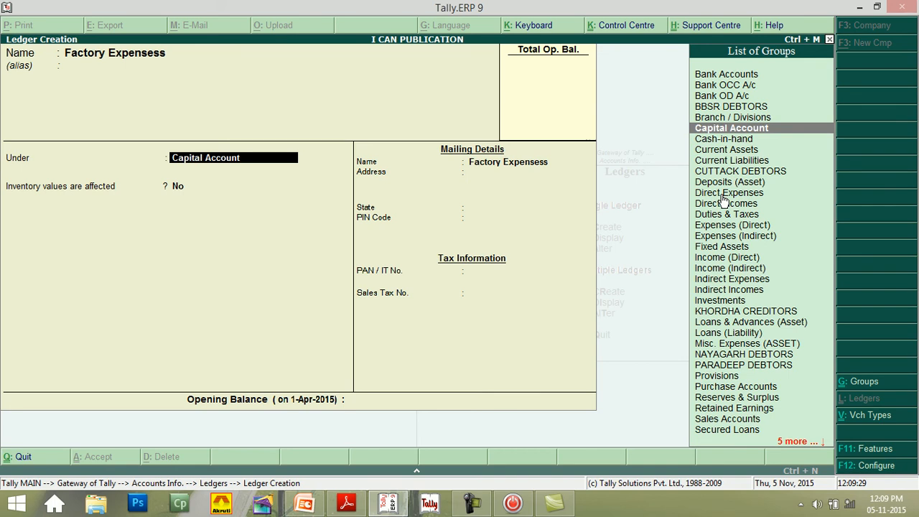
Place the Factory Expensess ledger under Direct Expenses, keep inventory values unaffected, leave the opening balance blank, and save it.
key("Down")
key("Down")
key("Down")
key("Down")
key("Down")
key("Down")
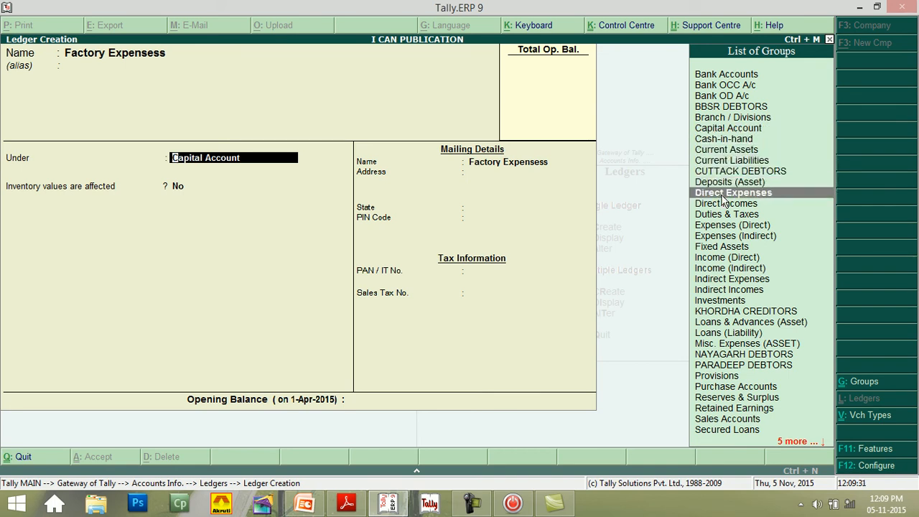
key("Return")
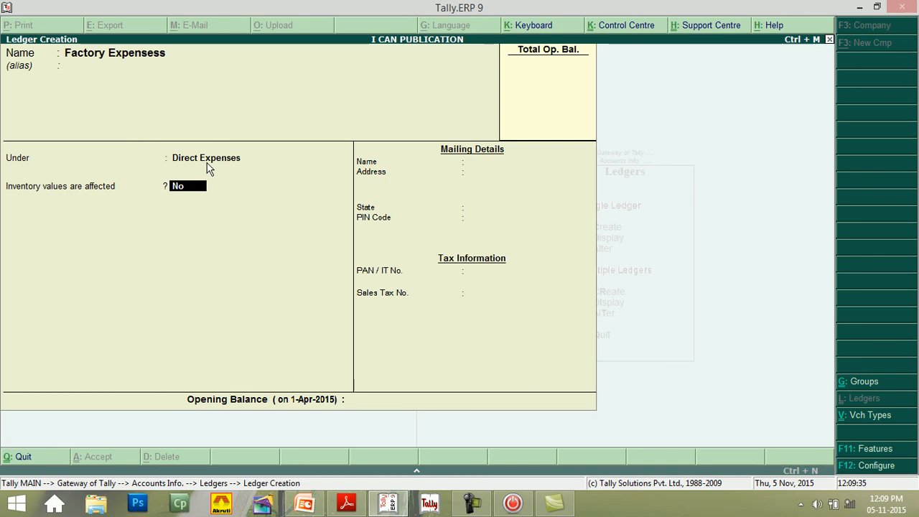
key("Return")
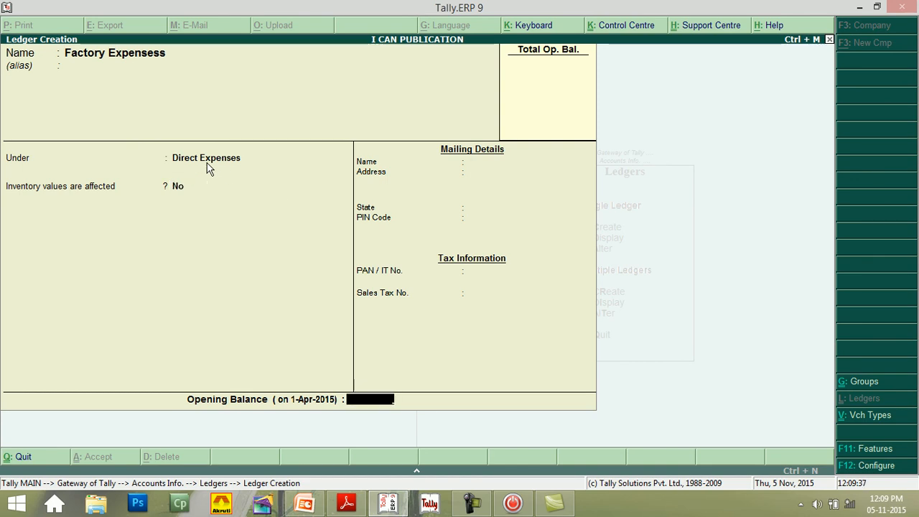
key("Return")
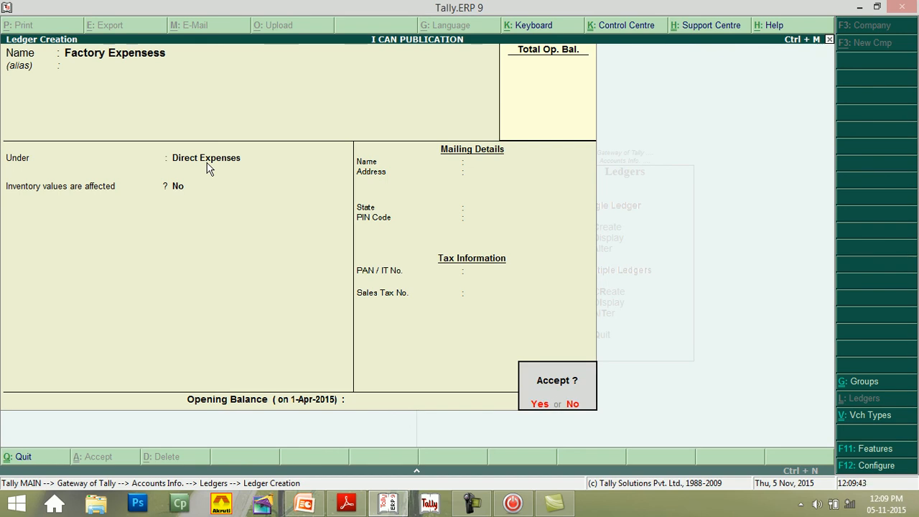
key("Return")
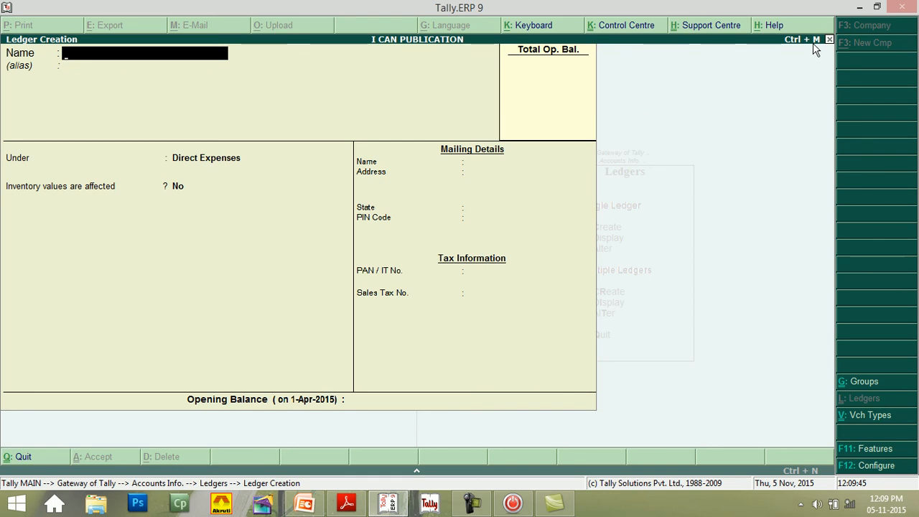
Leave ledger creation and check the list of existing ledgers for Factory Expensess, closing the list again.
left_click(829, 40)
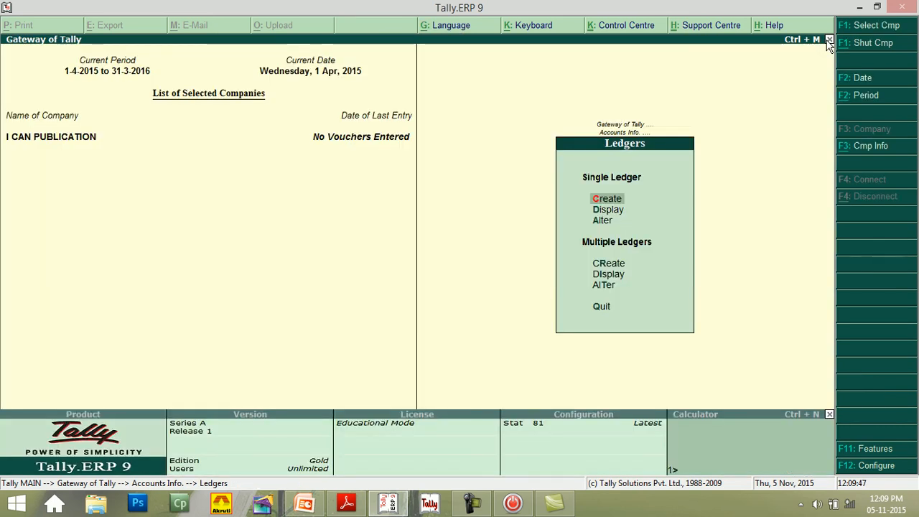
left_click(610, 210)
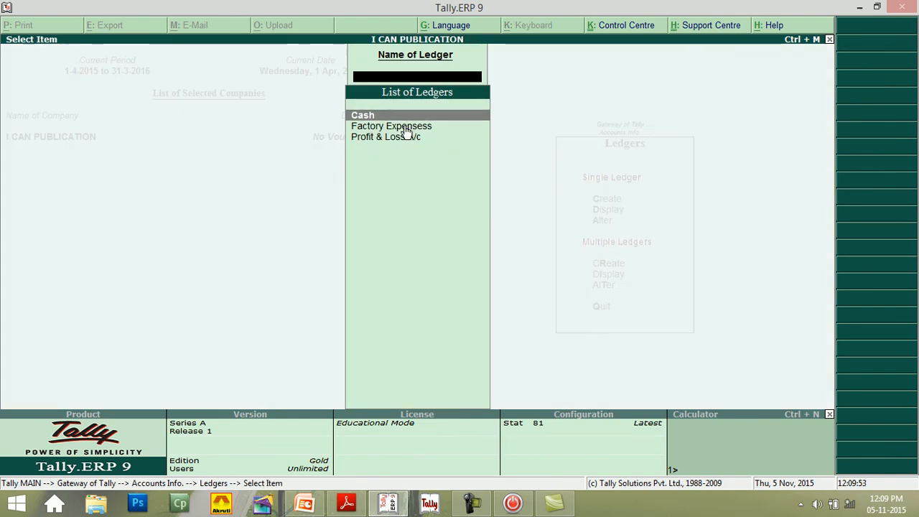
left_click(829, 40)
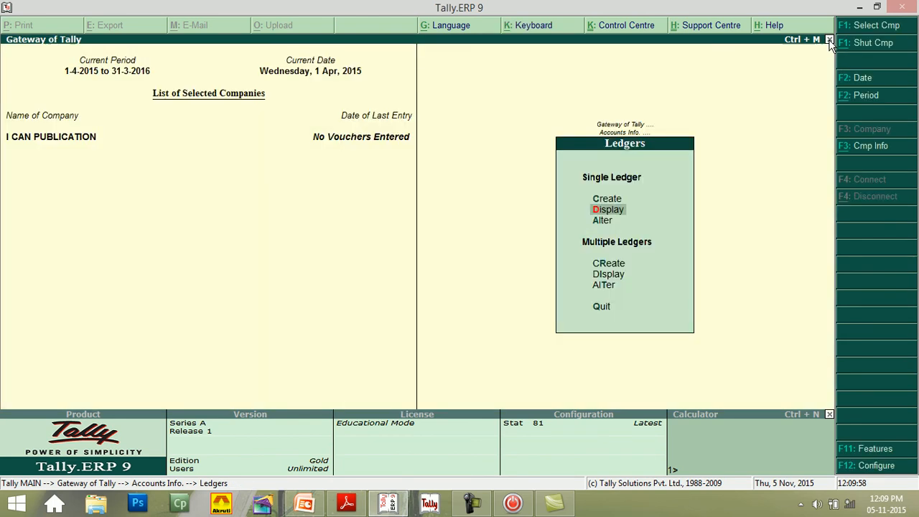
Open the Factory Expensess ledger for alteration, review its fields through to the end, and accept it without changing anything.
left_click(601, 221)
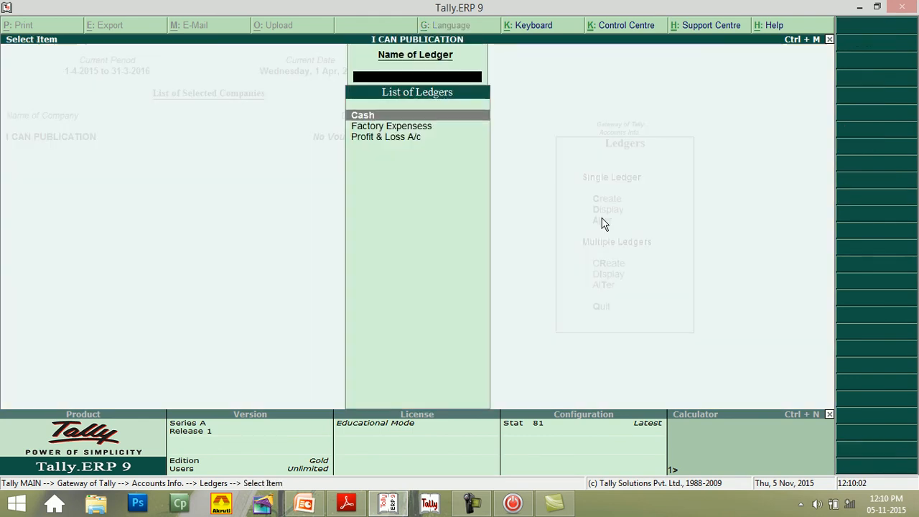
double_click(383, 127)
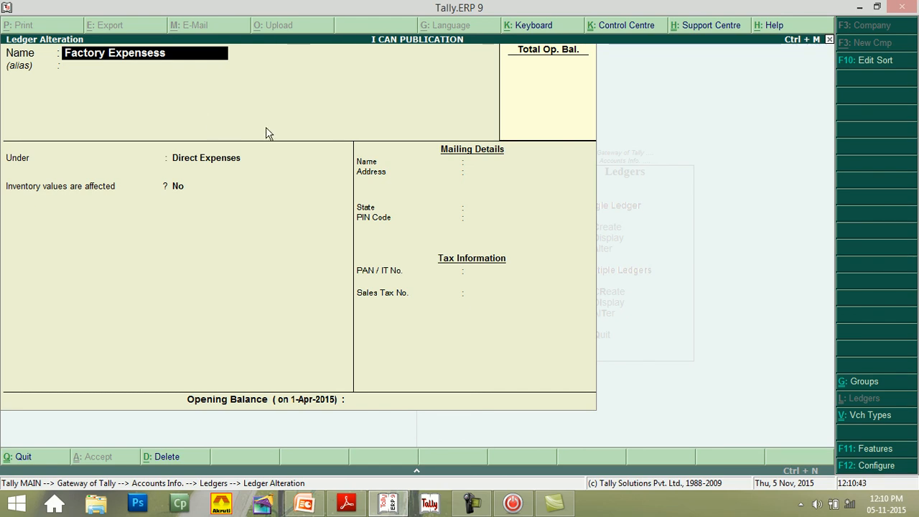
key("Return")
key("Return")
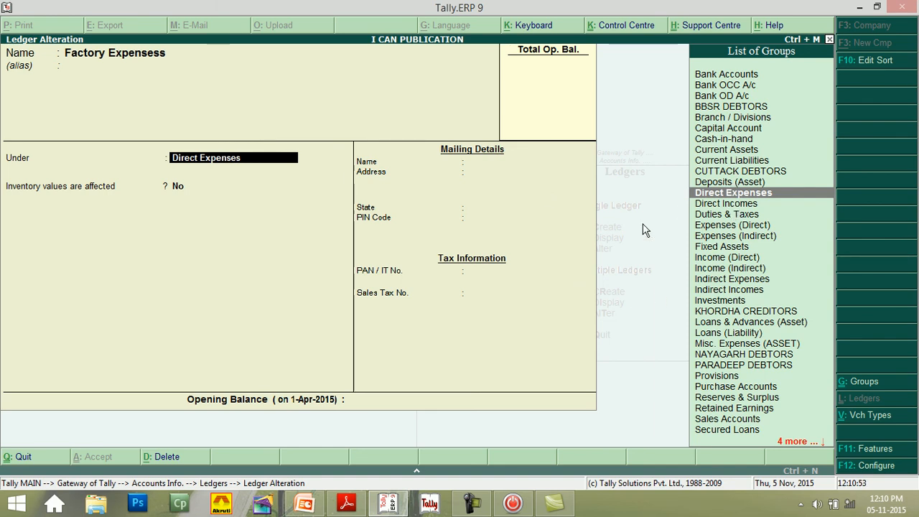
key("Return")
key("Return")
key("Return")
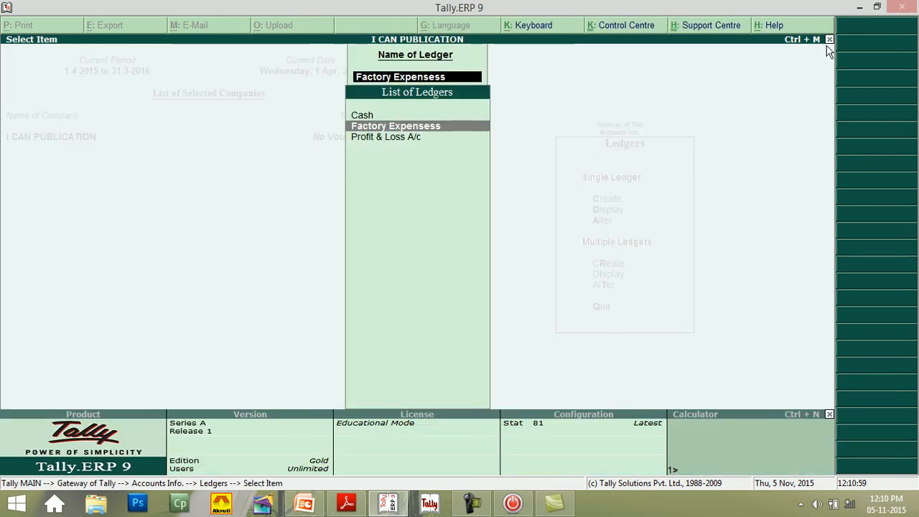
Reopen Factory Expensess for alteration, request its deletion but decline, and return to the ledger options.
left_click(388, 129)
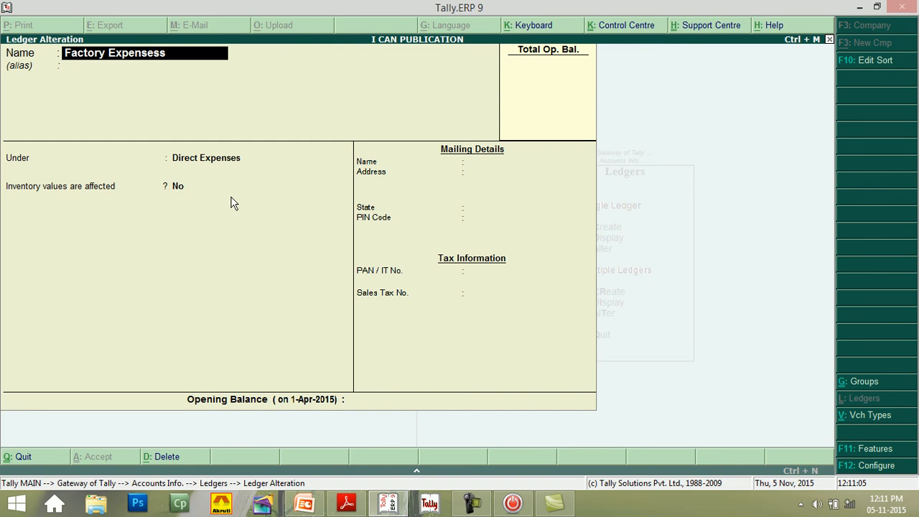
key("alt+d")
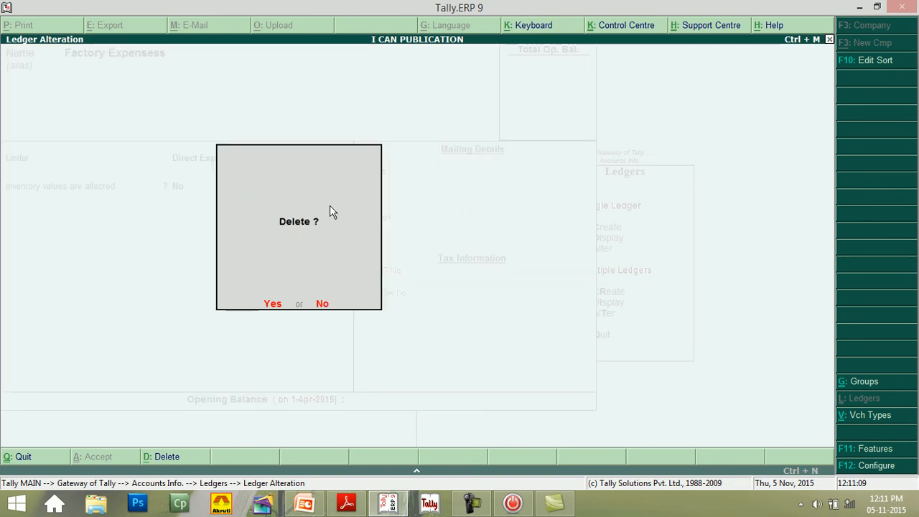
left_click(324, 308)
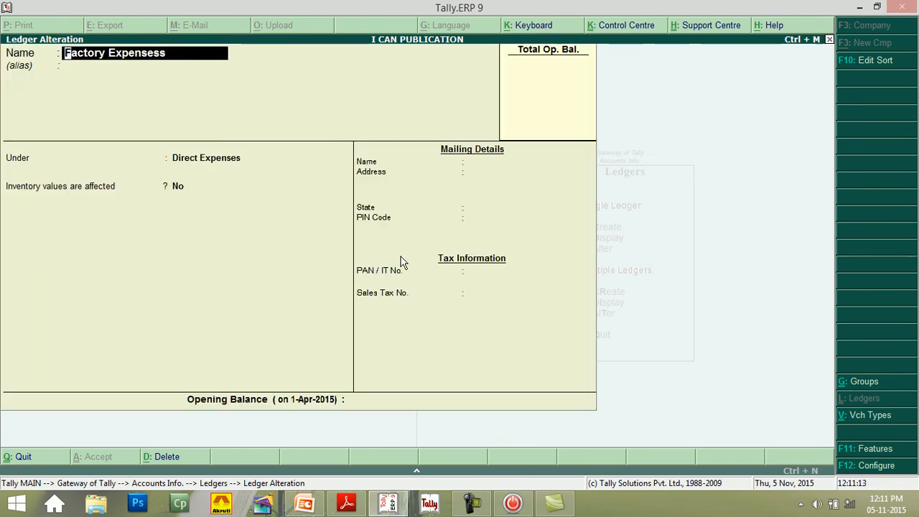
left_click(829, 39)
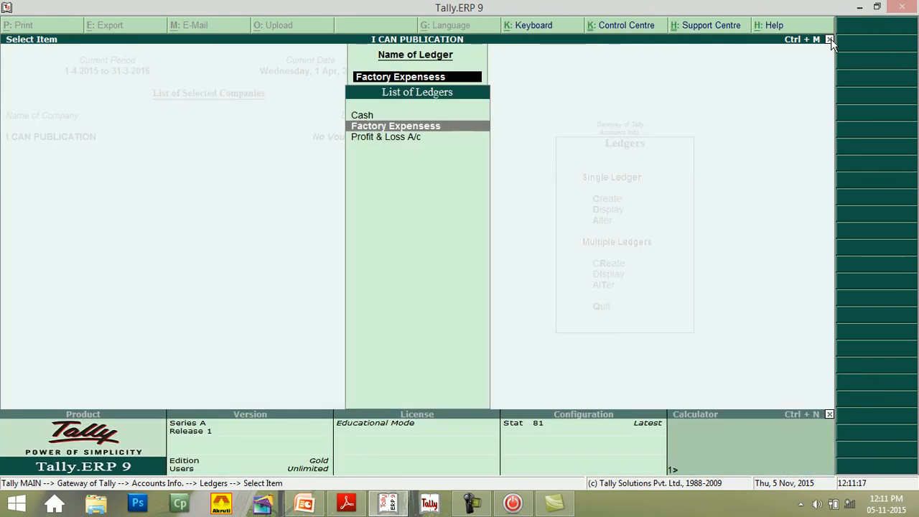
left_click(831, 39)
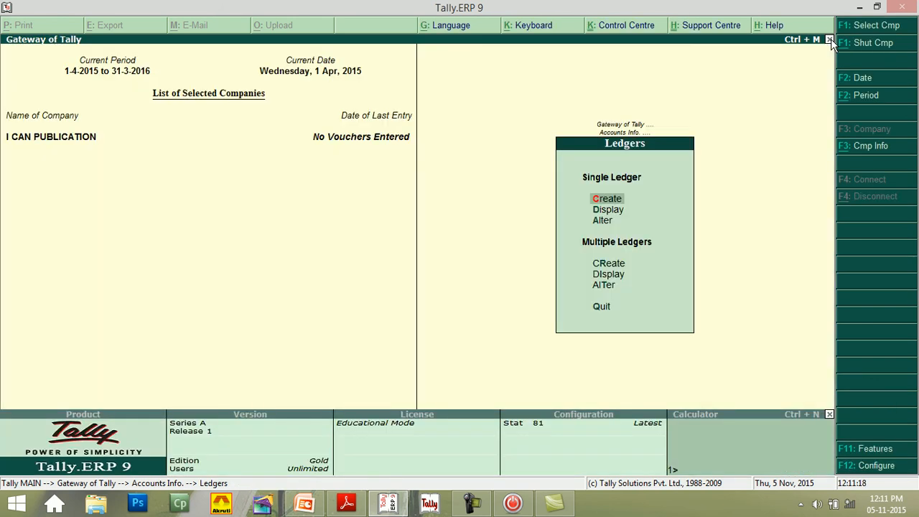
Start creating multiple ledgers for All Items and add Water under Direct Expenses with no opening balance.
left_click(611, 264)
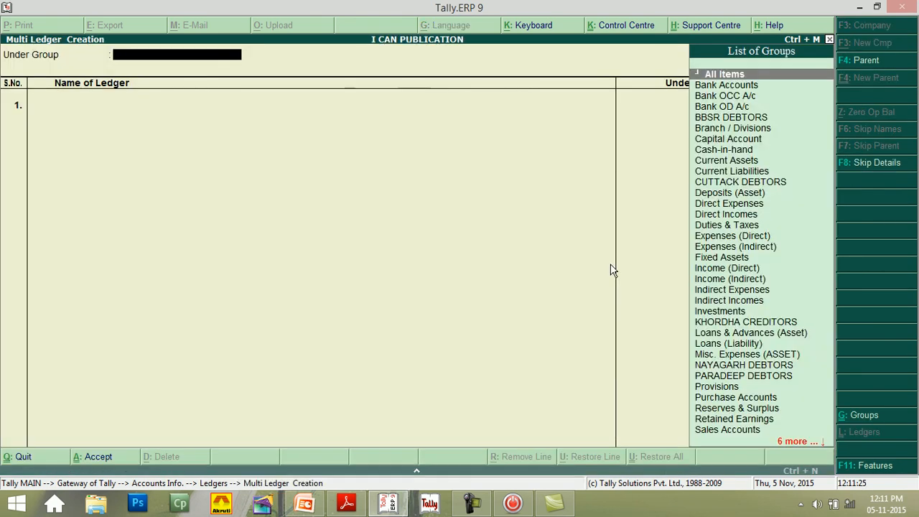
left_click(728, 76)
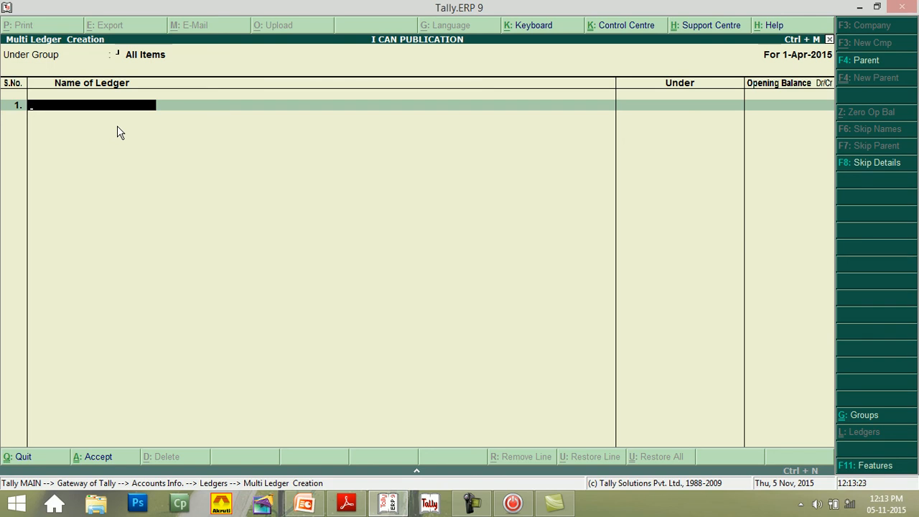
type("Water")
key("Return")
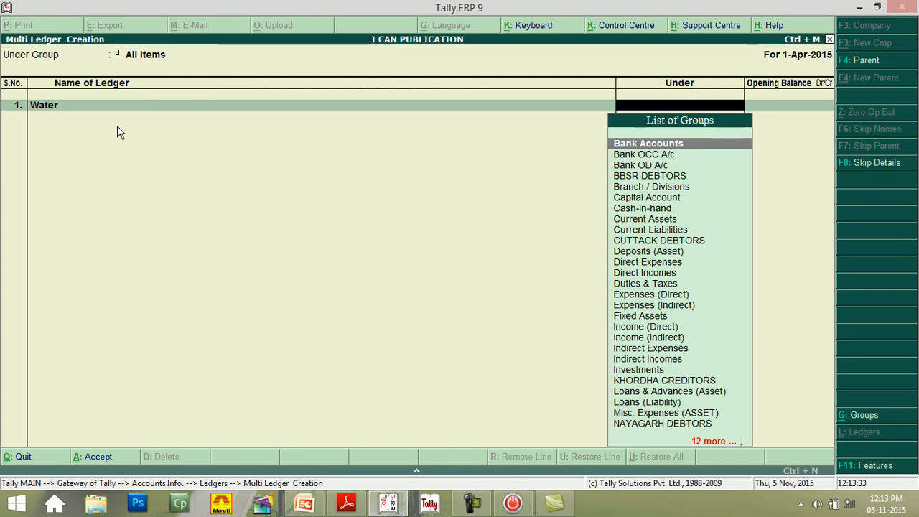
type("D")
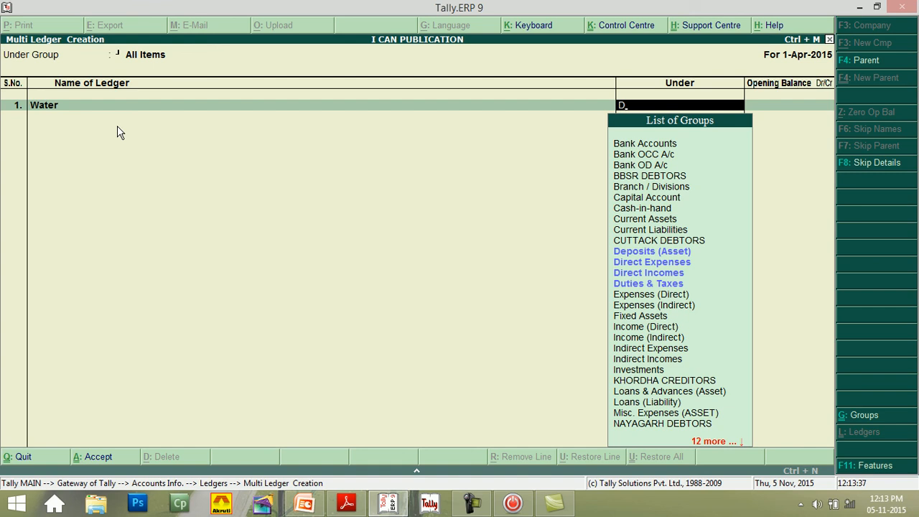
key("Down")
key("Down")
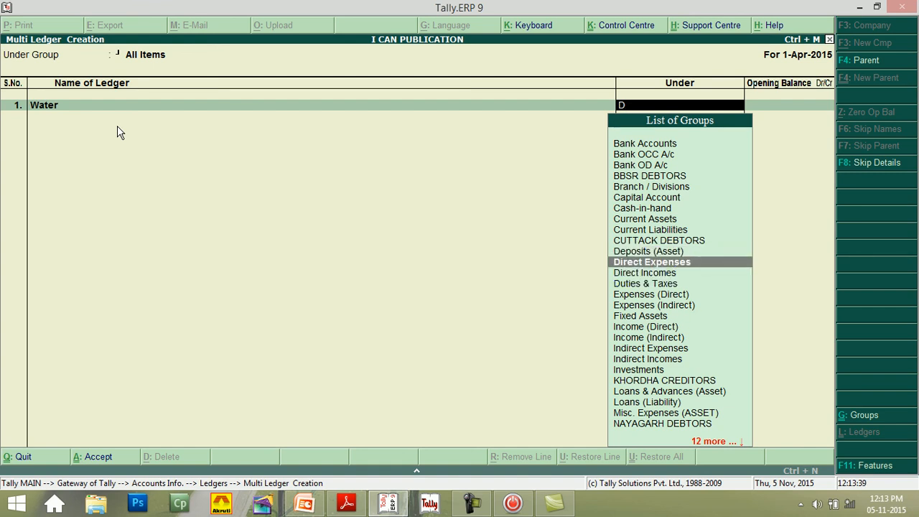
key("Return")
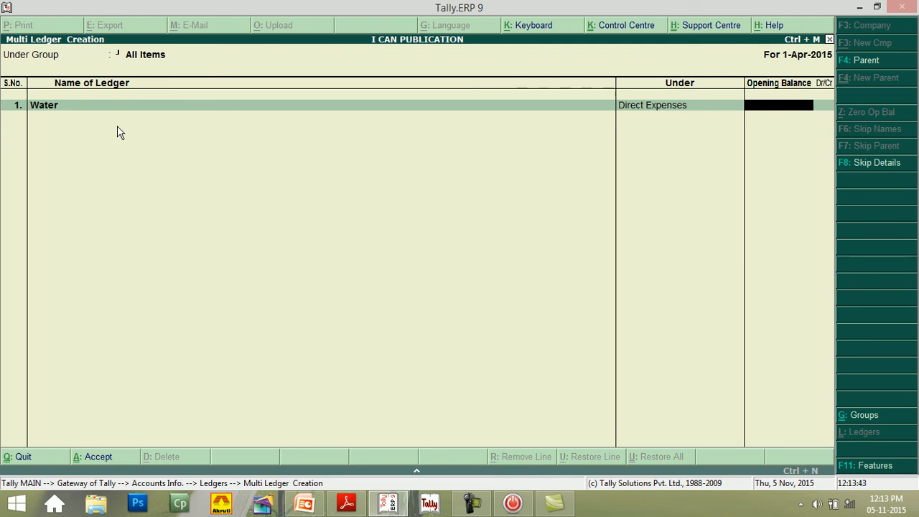
key("Return")
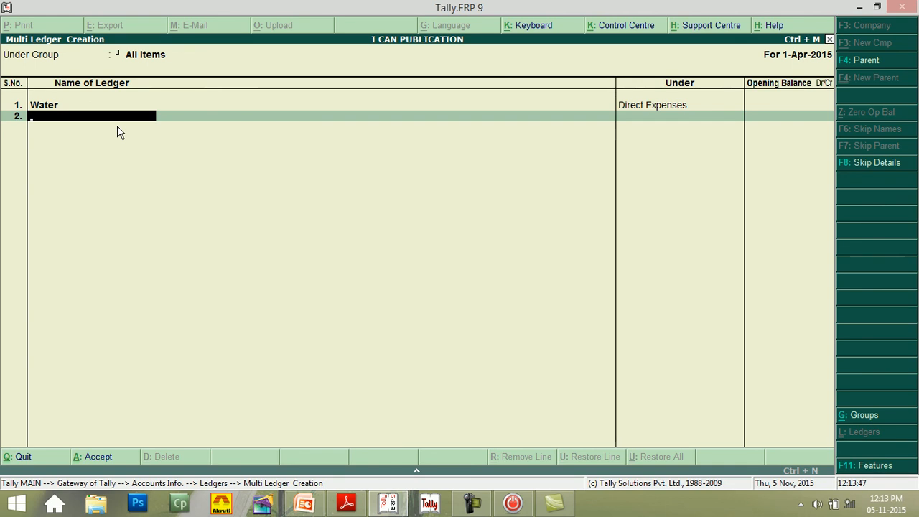
Add a second ledger named Salary under Indirect Expenses, leaving its opening balance blank.
type("S")
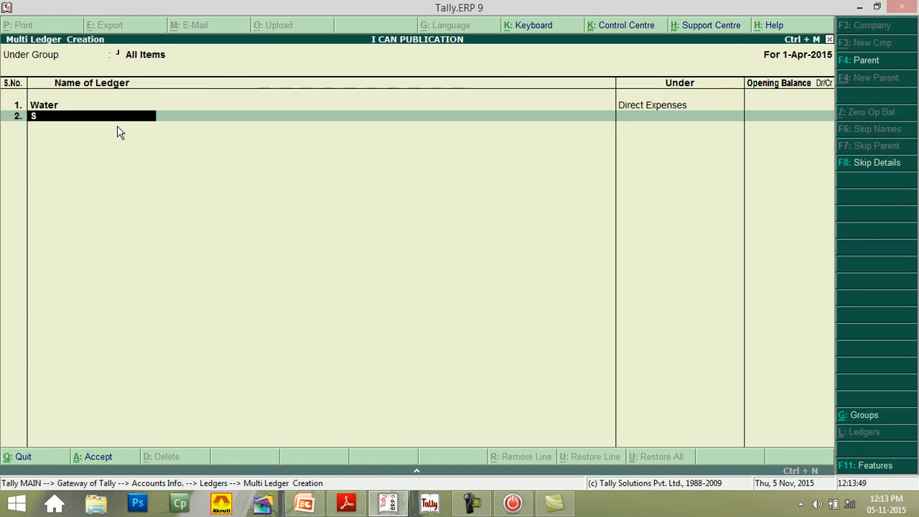
type("alary")
key("Return")
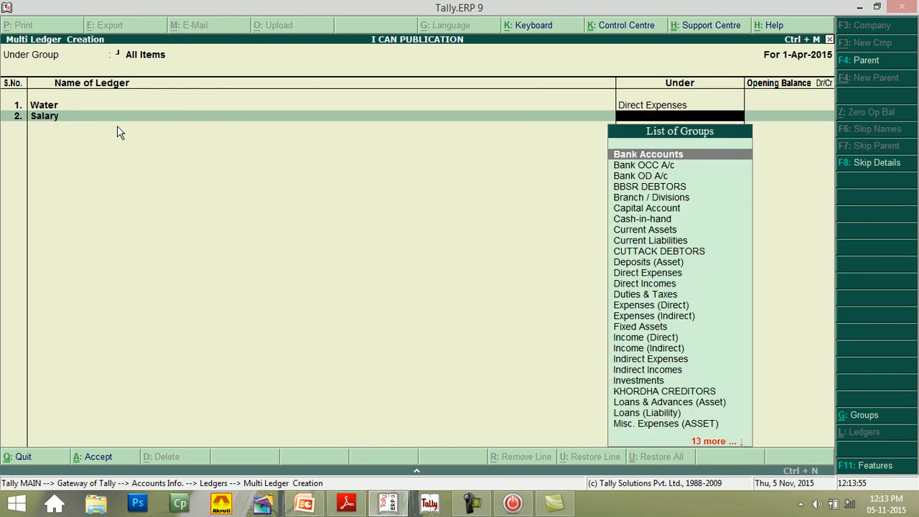
type("I")
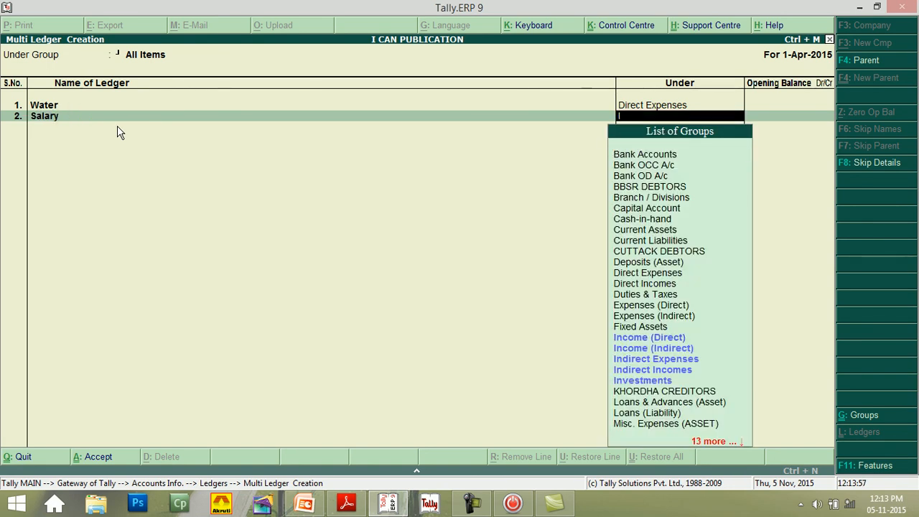
key("Down")
key("Down")
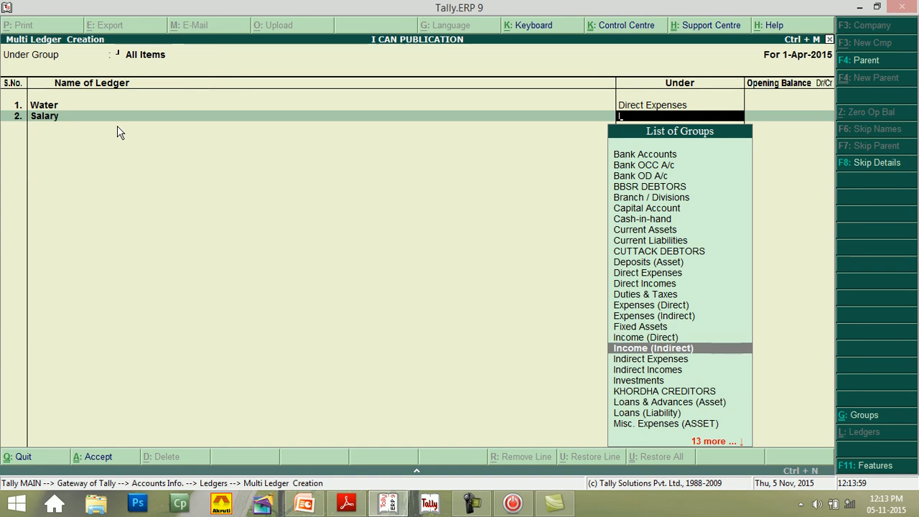
key("Down")
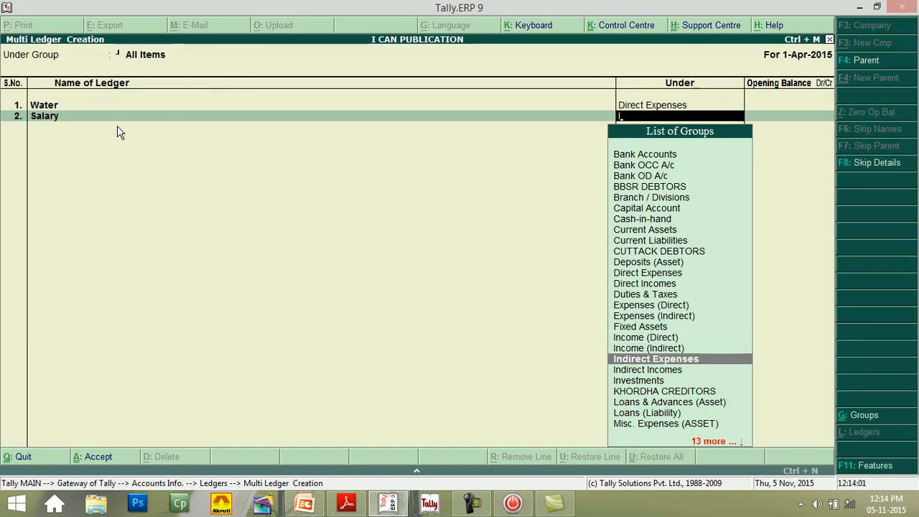
key("Return")
key("Return")
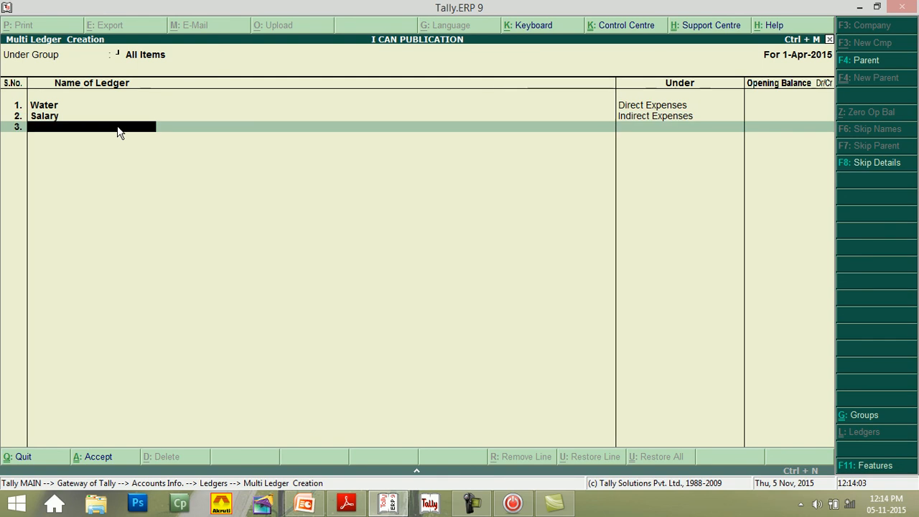
Check the ledger examples in the Tally ERP_9.pdf, return to Tally.ERP 9 and add Purchage under Purchase Accounts without an opening balance.
key("alt+Tab")
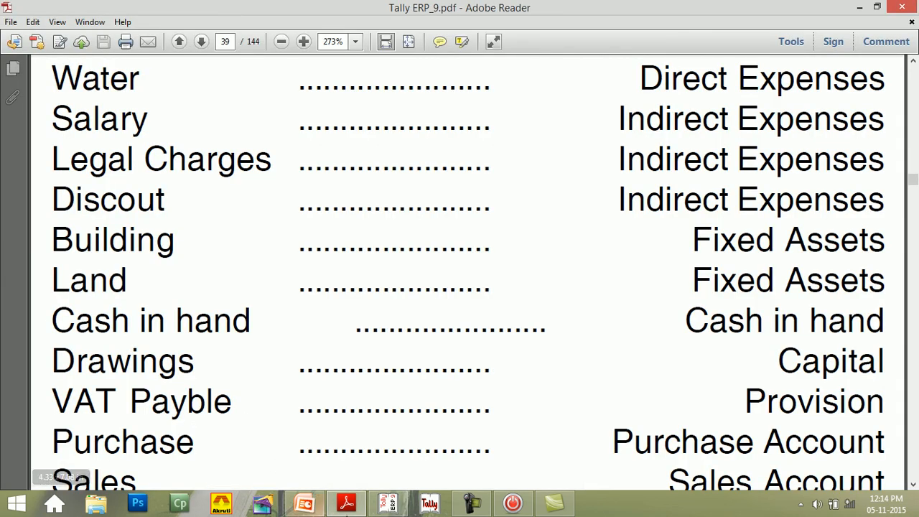
left_click(389, 503)
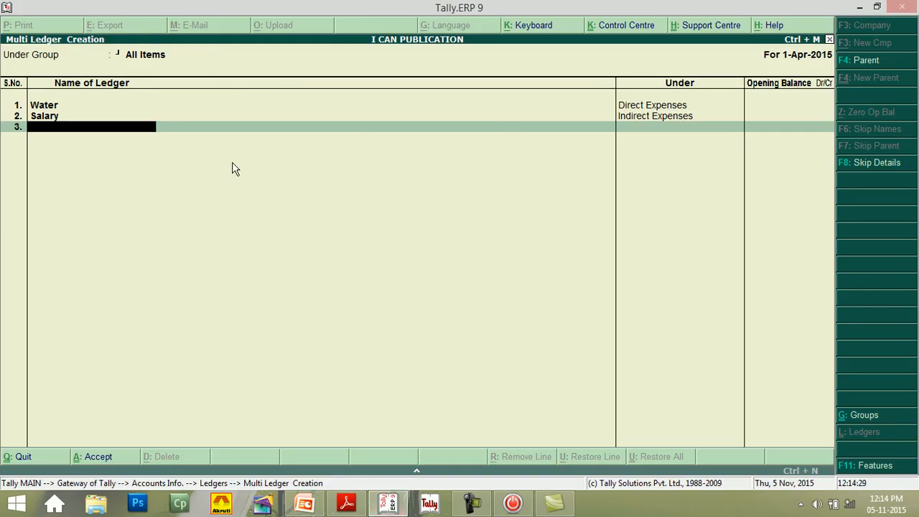
type("Purch")
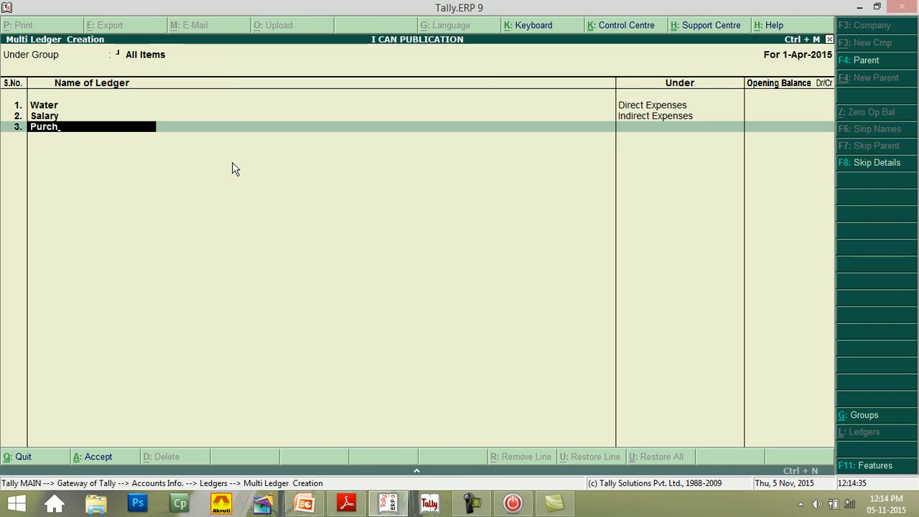
type("ag")
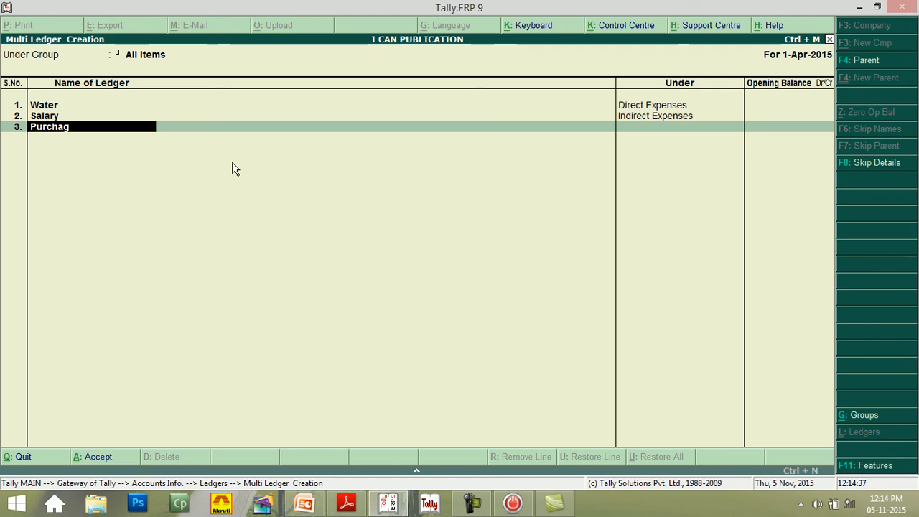
type("e")
key("Return")
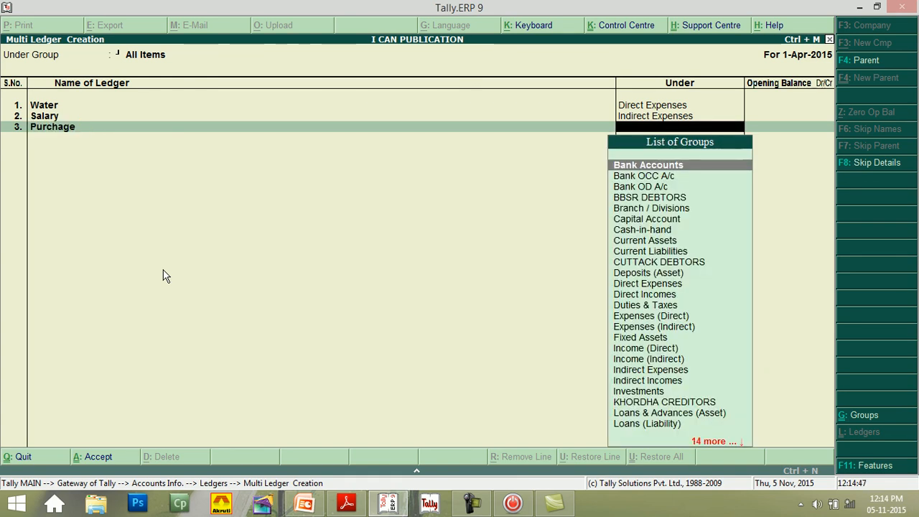
type("P")
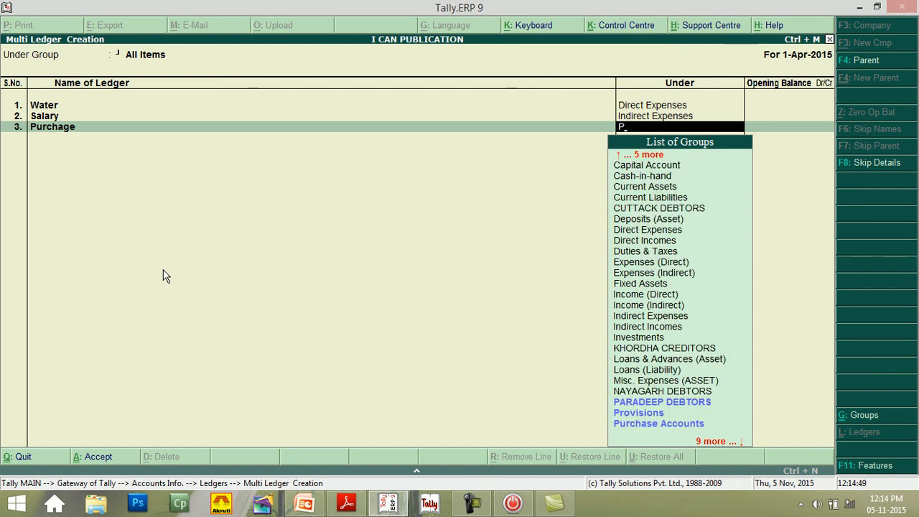
key("Down")
key("Down")
key("Down")
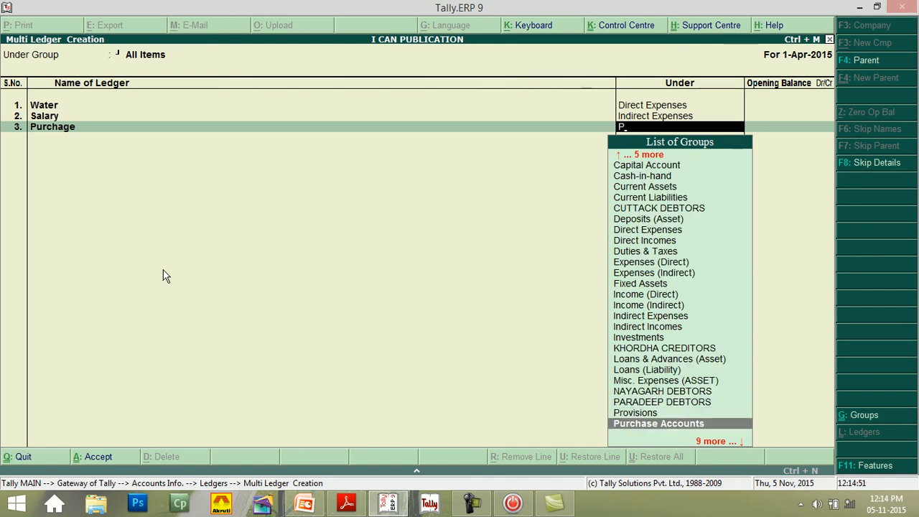
key("Return")
key("Return")
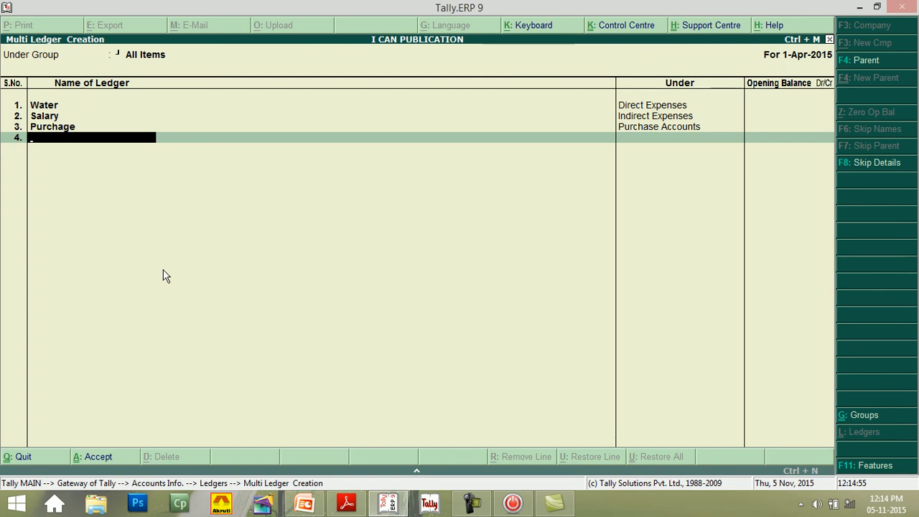
Add a fourth ledger named Sales under Sales Accounts with no opening balance, and accept the multiple ledger creation.
type("Sales")
key("Return")
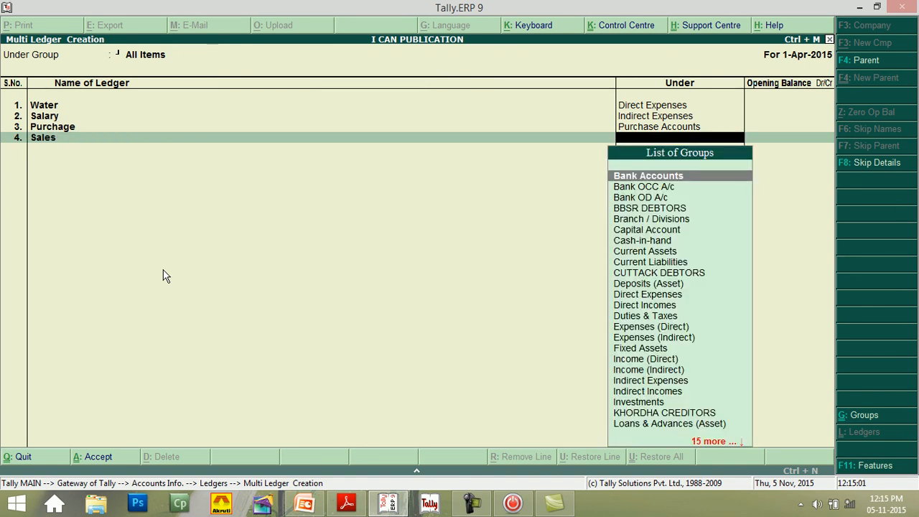
type("Sales Accounts")
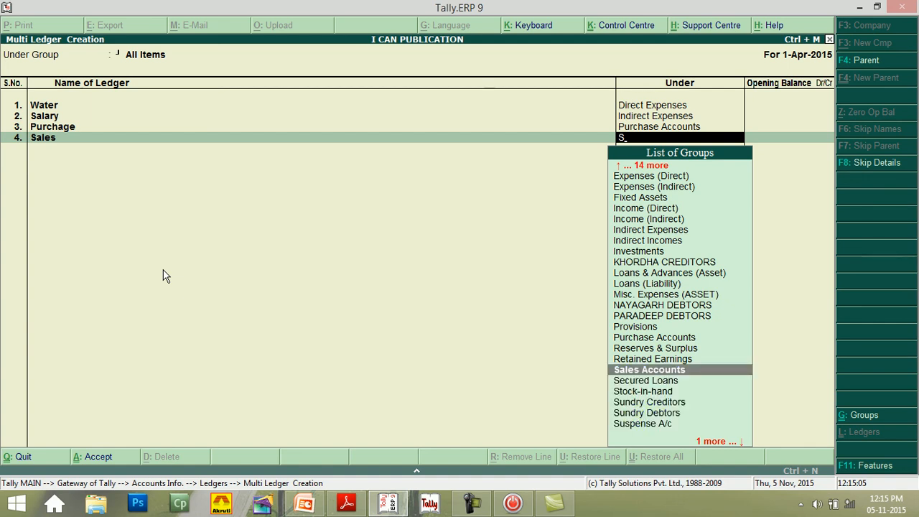
key("Return")
key("Return")
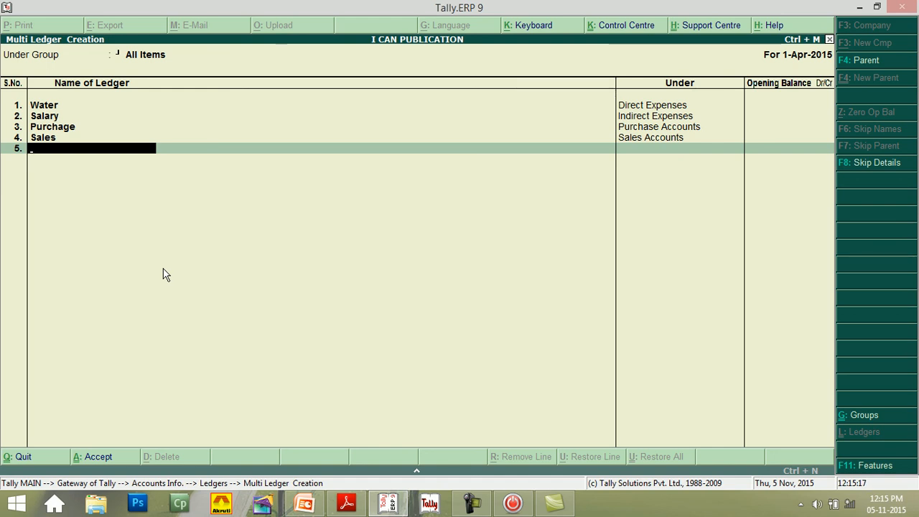
key("Return")
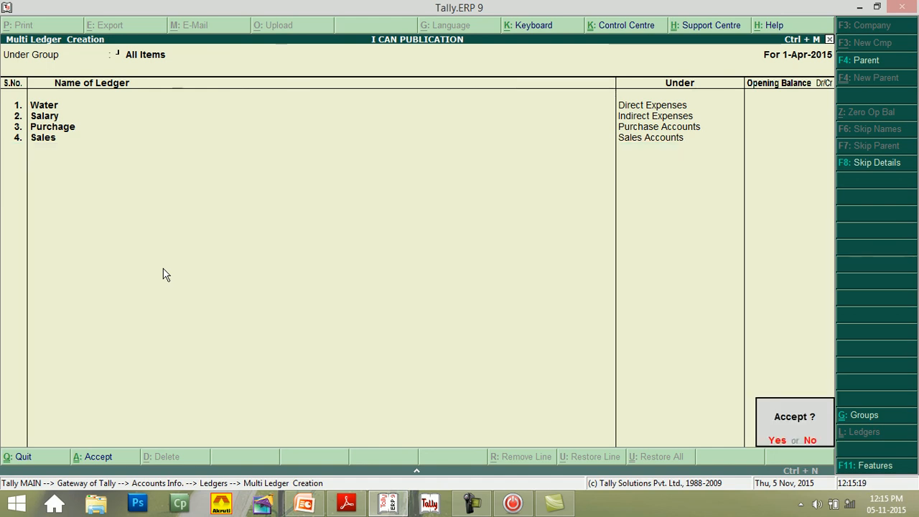
key("Return")
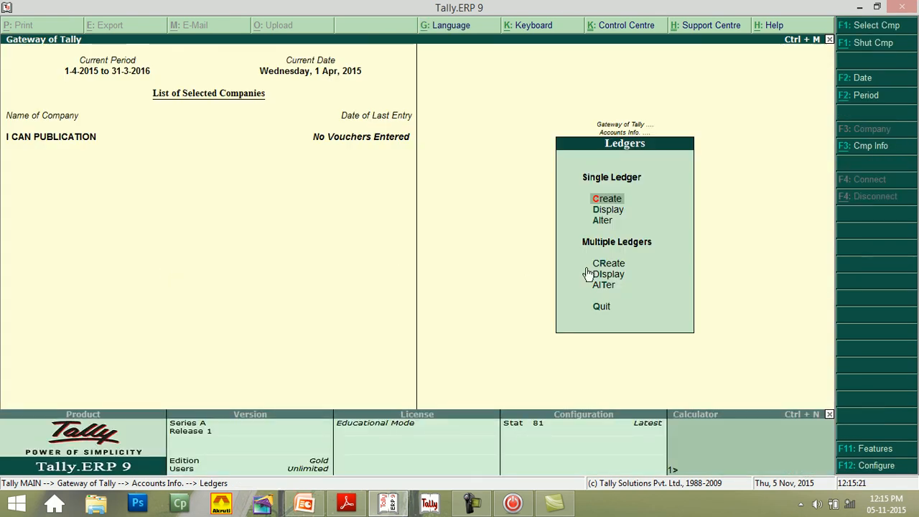
Display the list of existing ledgers to check the new entries, and return to the accounts information options.
left_click(609, 213)
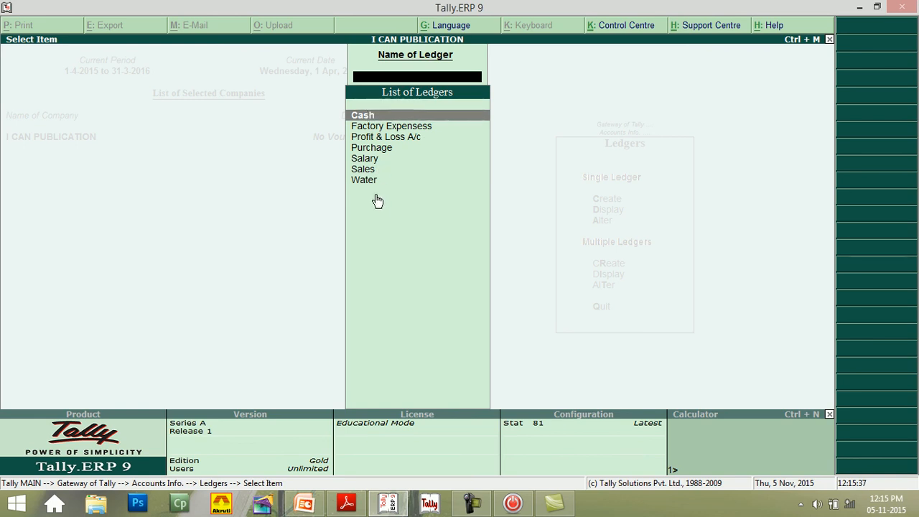
left_click(831, 40)
left_click(831, 40)
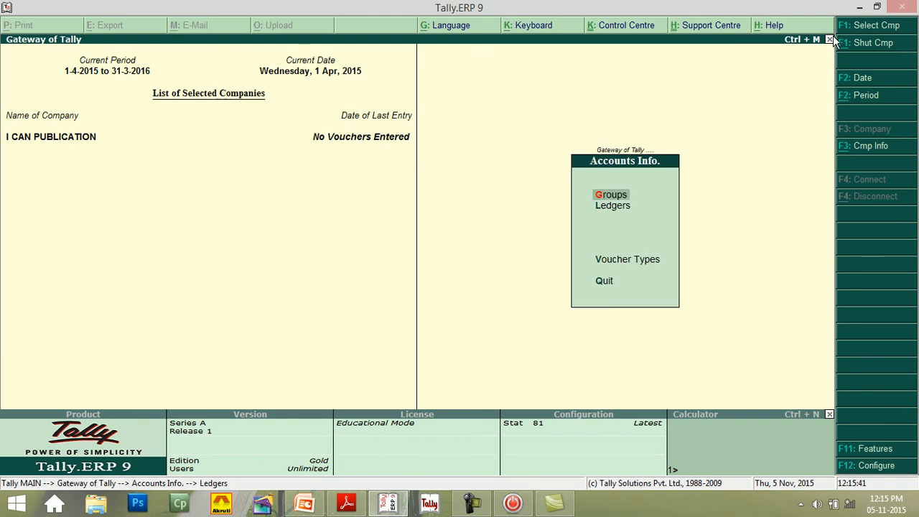
Switch to Tally ERP_9.pdf in Adobe Reader and read through the list of direct expenses ledgers on page 40.
key("alt+Tab")
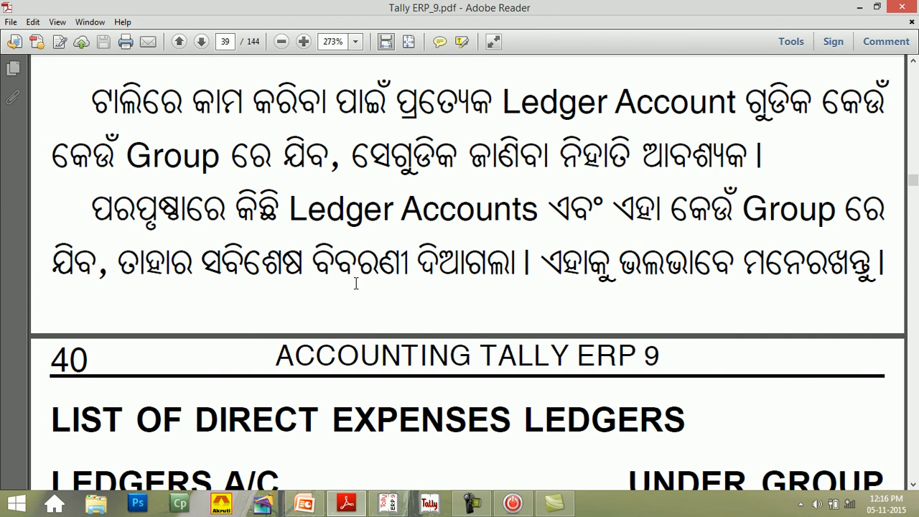
scroll(357, 283, "down", 6)
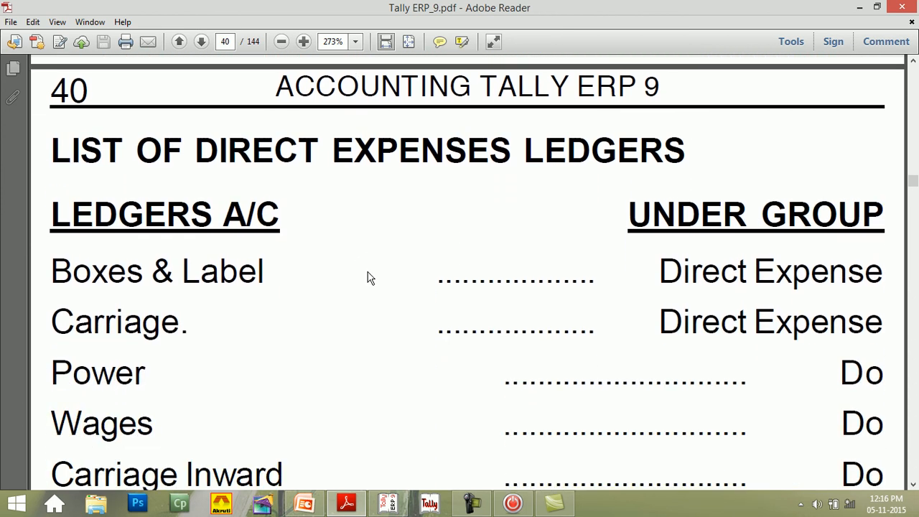
scroll(367, 278, "down", 3)
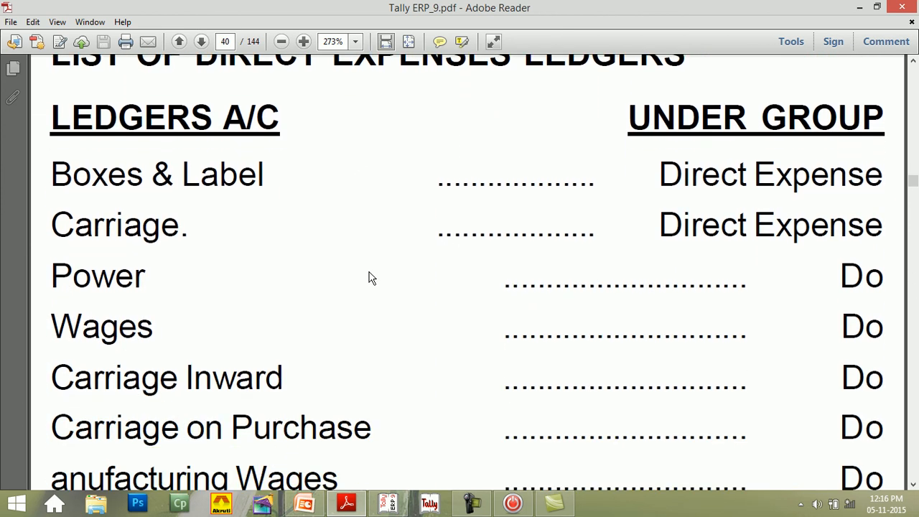
scroll(369, 277, "down", 4)
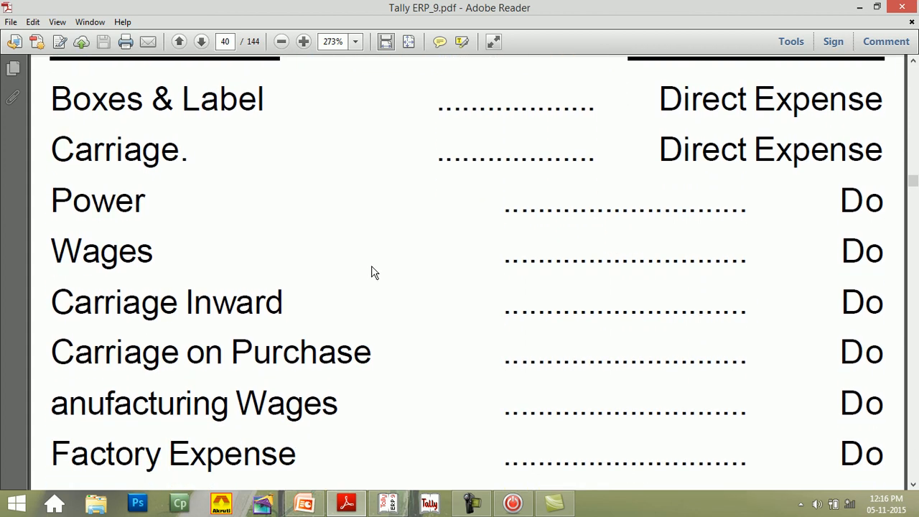
scroll(372, 270, "down", 2)
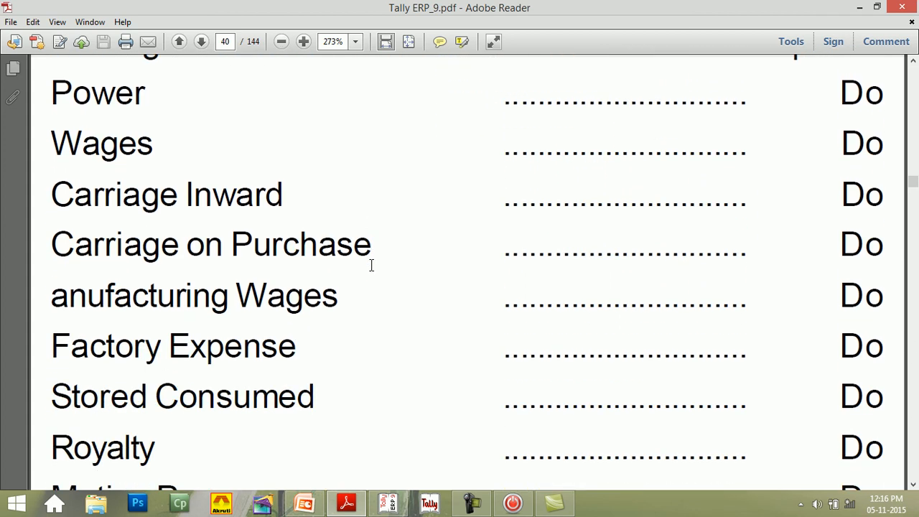
scroll(372, 267, "down", 6)
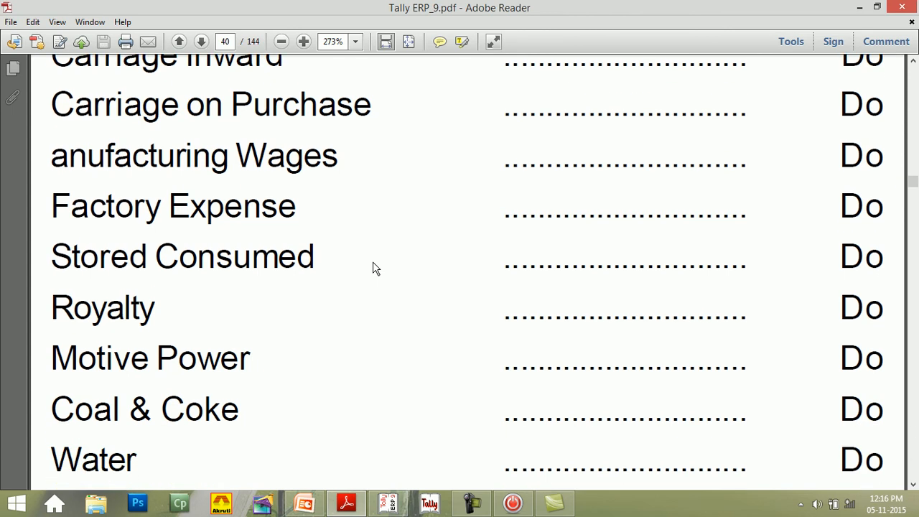
scroll(373, 268, "down", 1)
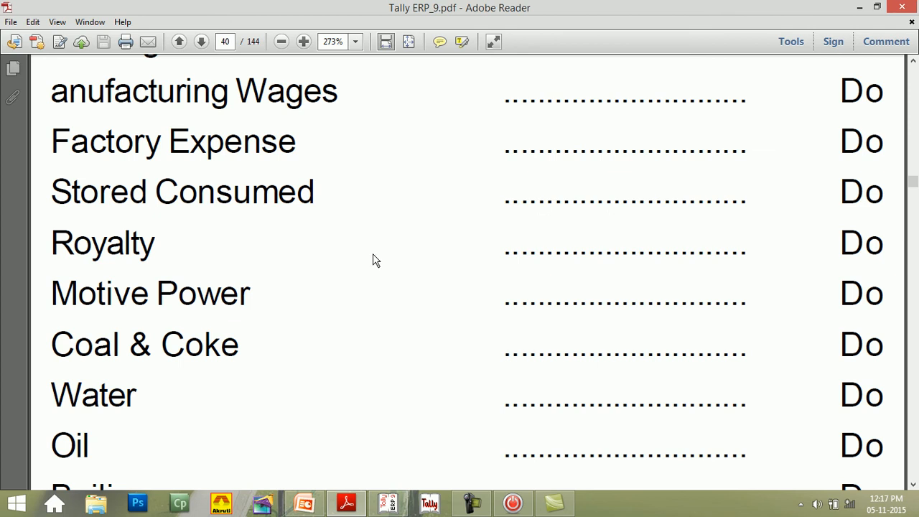
scroll(373, 260, "down", 4)
scroll(373, 257, "down", 2)
scroll(373, 257, "down", 10)
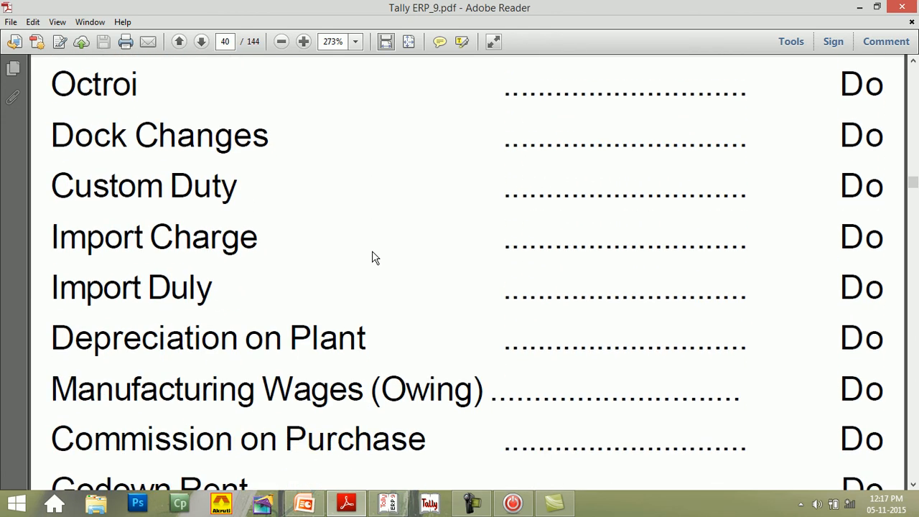
scroll(372, 257, "down", 4)
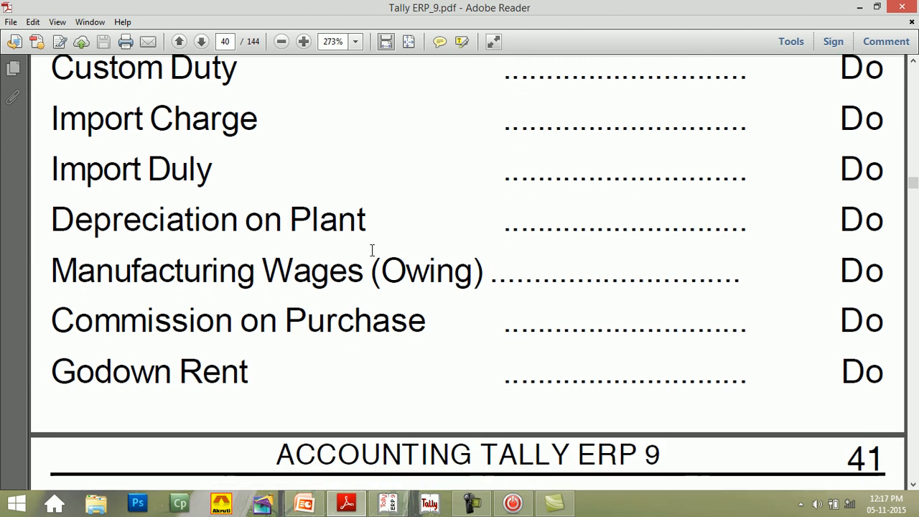
scroll(373, 250, "down", 2)
scroll(373, 250, "up", 2)
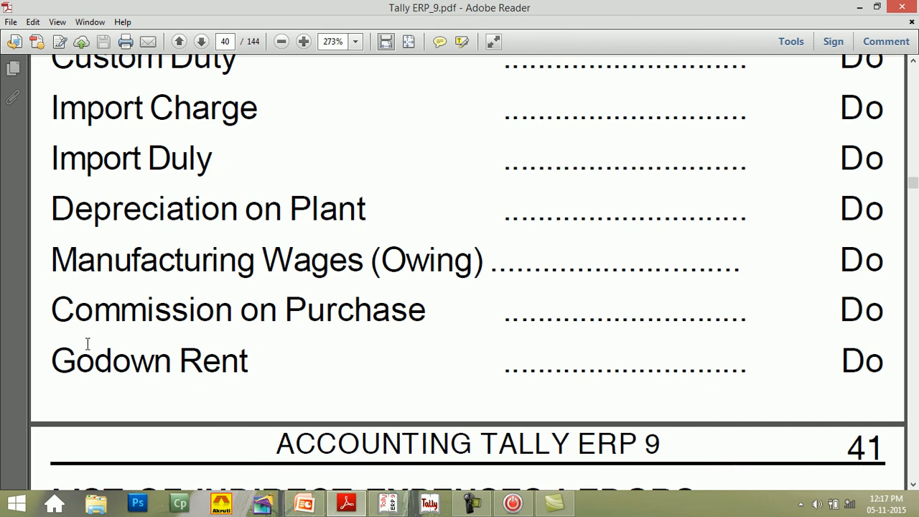
Read through the list of indirect expenses ledgers from page 41 until the indirect income ledgers on page 42.
scroll(289, 334, "down", 3)
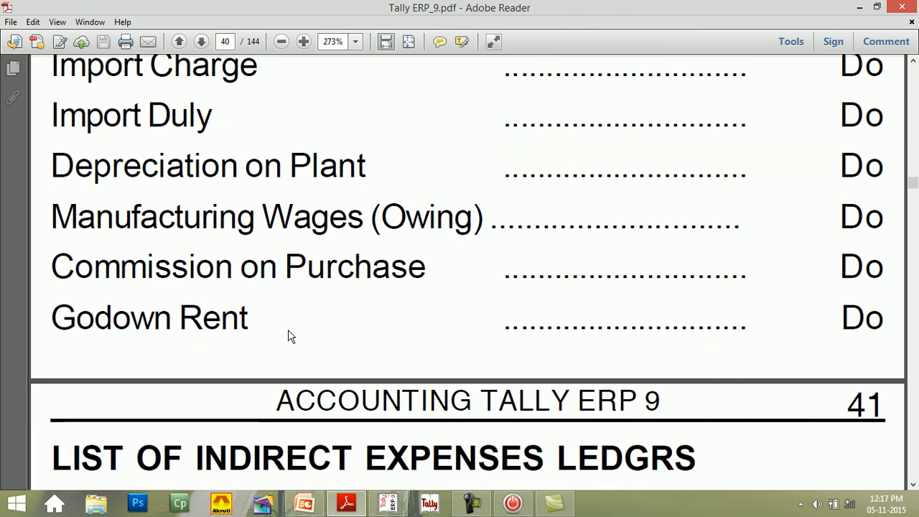
scroll(288, 329, "down", 7)
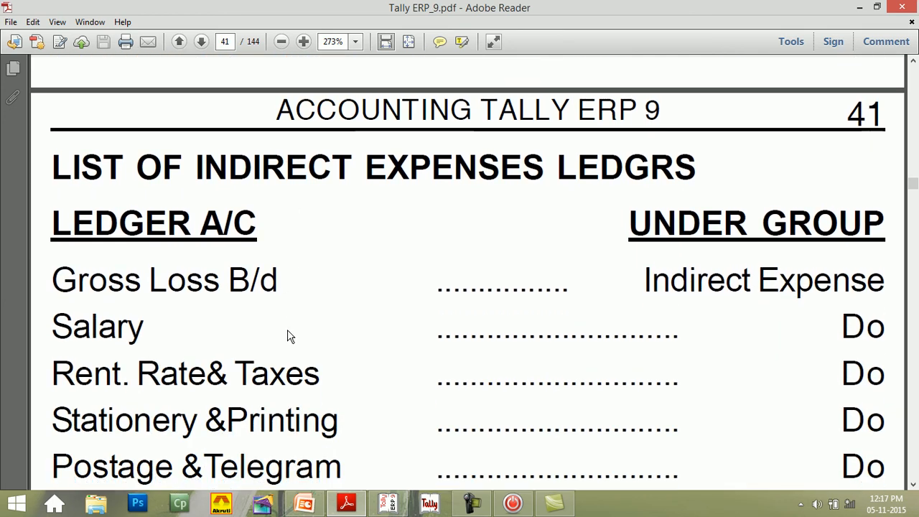
scroll(287, 329, "down", 4)
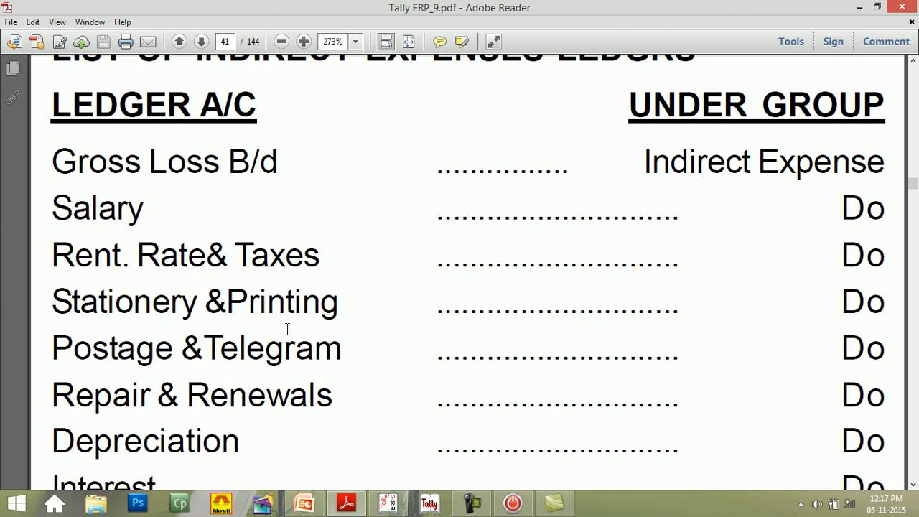
scroll(287, 329, "down", 1)
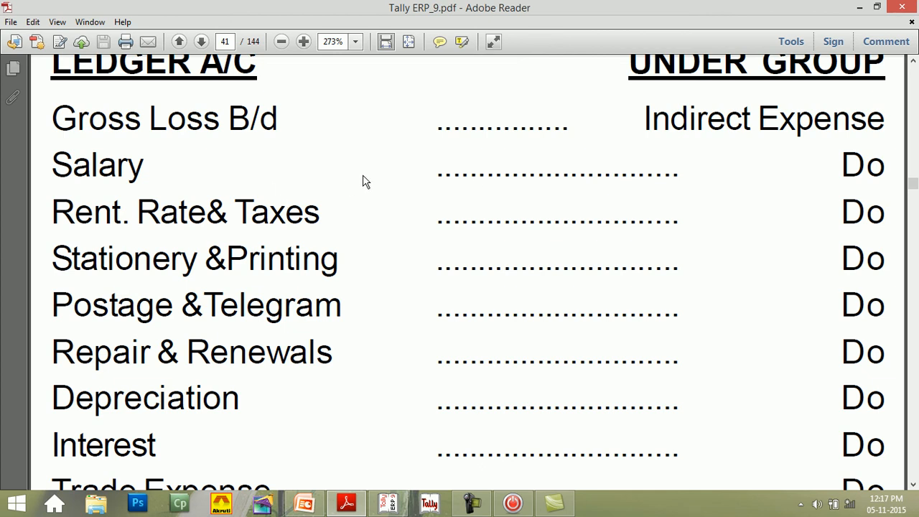
scroll(363, 179, "down", 2)
scroll(364, 179, "down", 3)
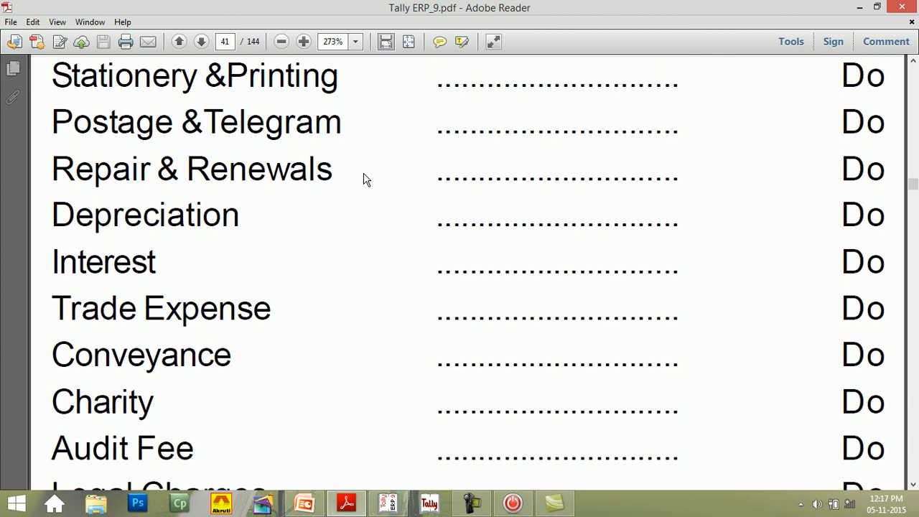
scroll(363, 180, "down", 6)
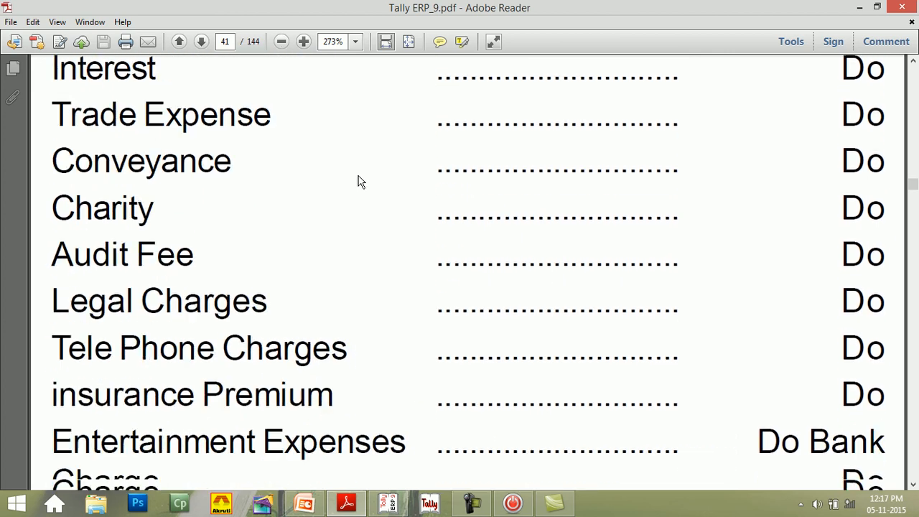
scroll(361, 181, "down", 10)
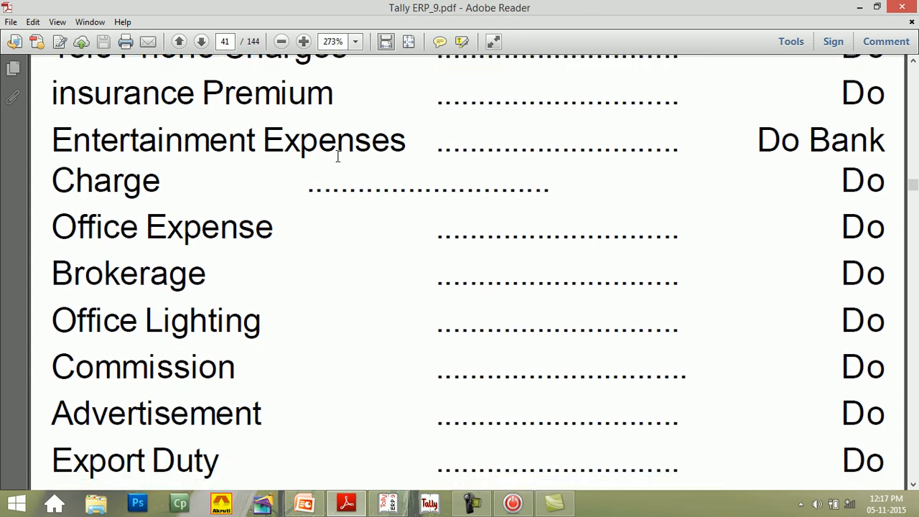
scroll(322, 155, "down", 10)
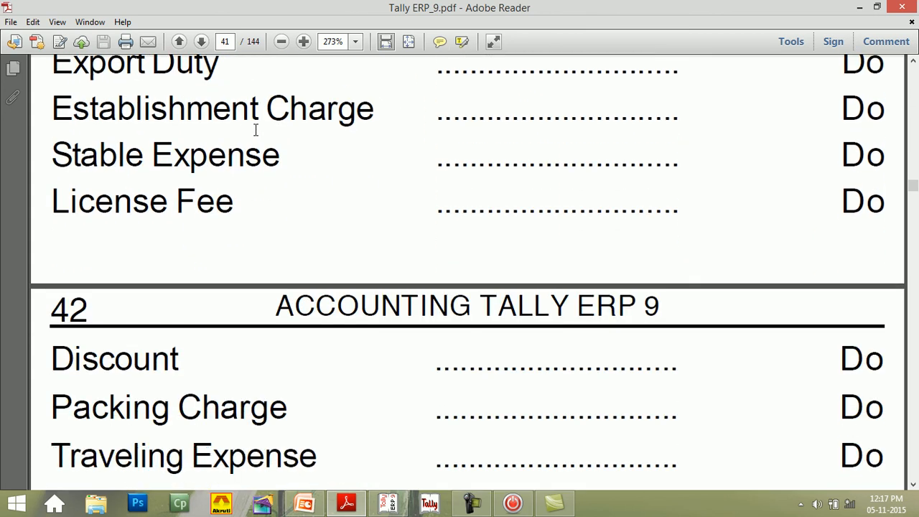
scroll(250, 131, "down", 10)
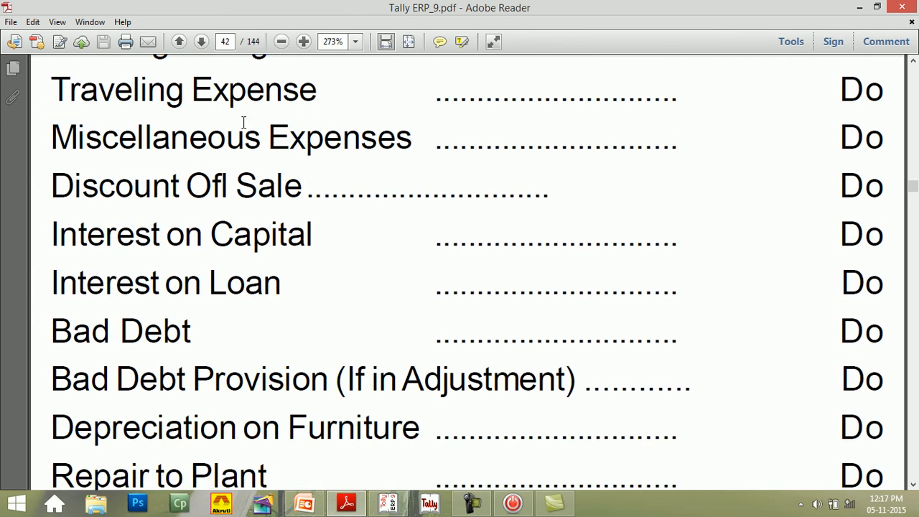
scroll(223, 113, "down", 8)
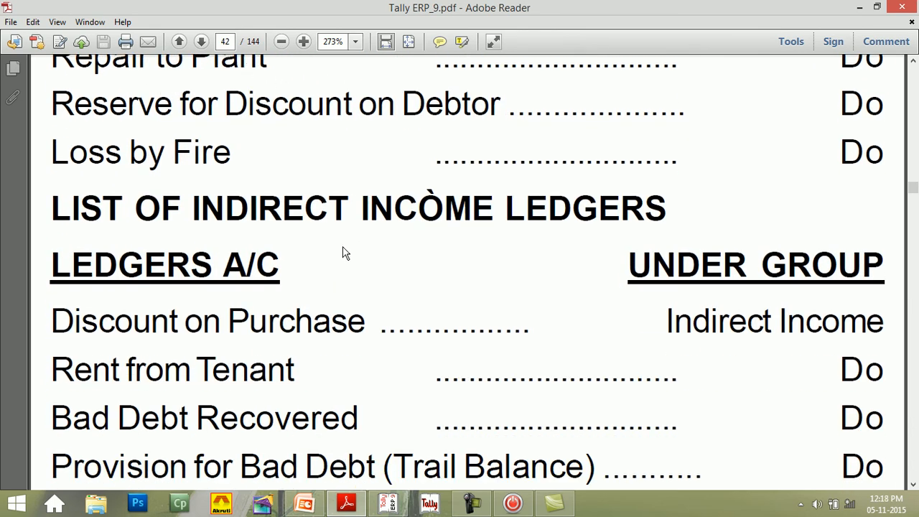
Read through the list of indirect income ledgers on page 42, from Discount on Purchase to Income From investment.
scroll(338, 246, "down", 1)
scroll(339, 246, "down", 1)
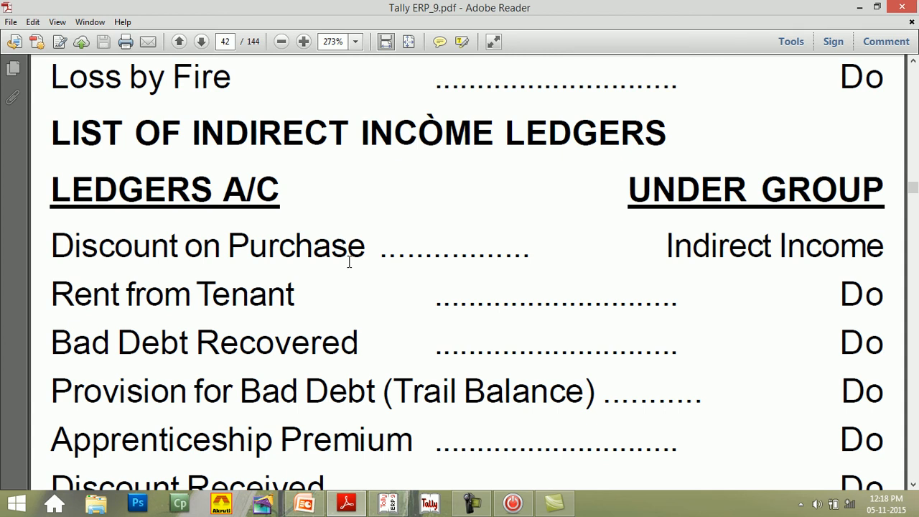
scroll(342, 243, "down", 1)
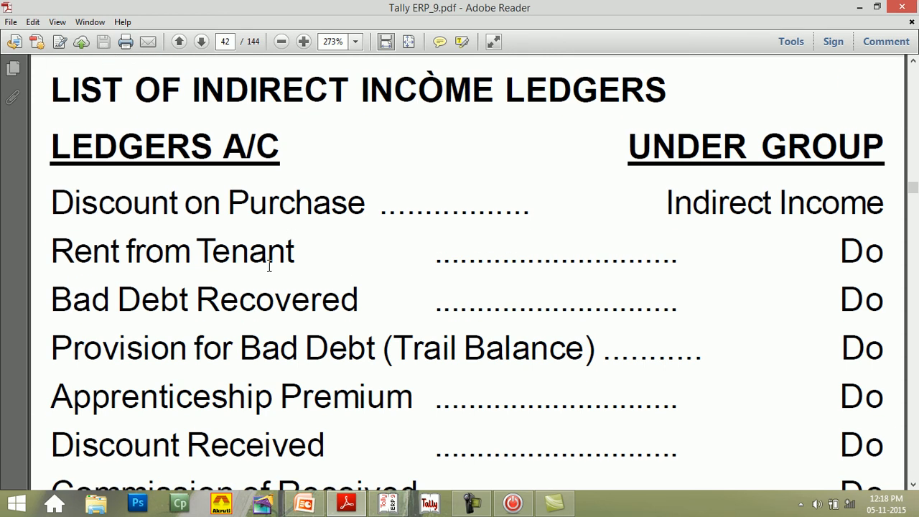
scroll(269, 266, "down", 3)
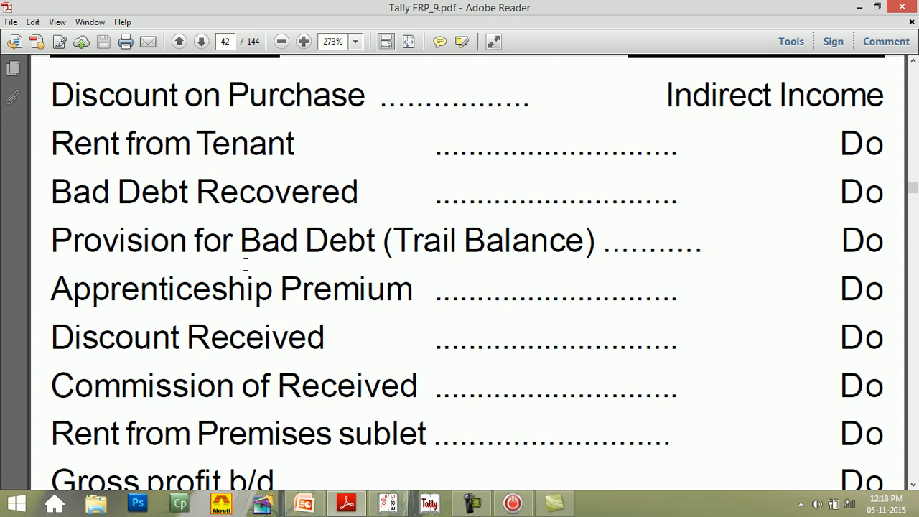
scroll(246, 264, "down", 5)
scroll(246, 265, "down", 6)
scroll(245, 271, "down", 1)
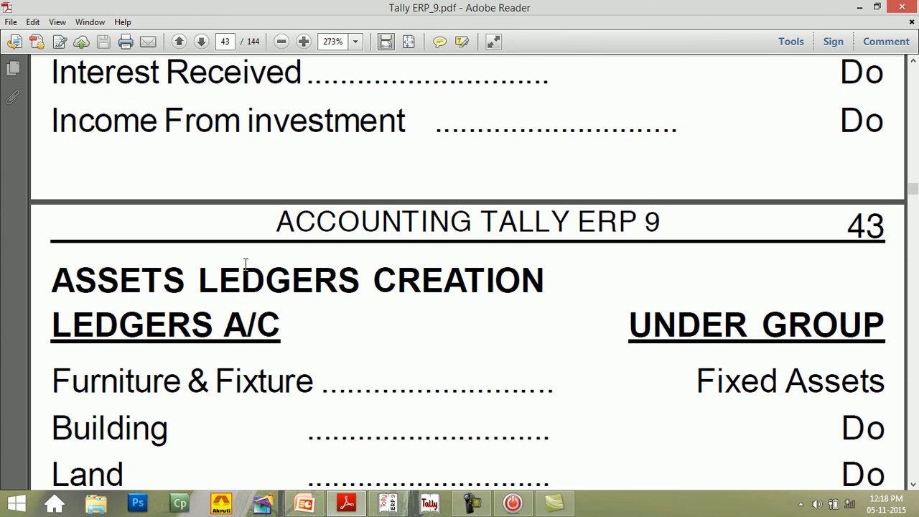
Read through the assets ledgers and their groups on page 43, from Furniture & Fixture to Petty Cash.
scroll(246, 264, "down", 2)
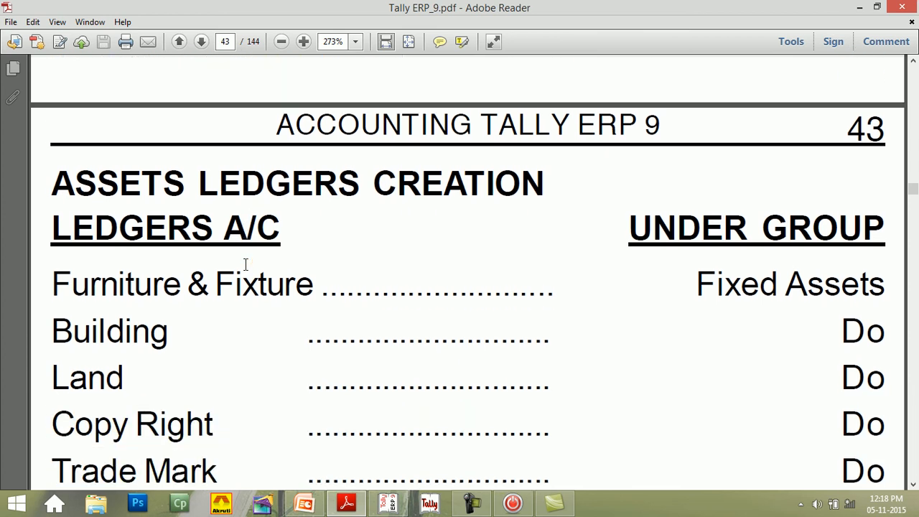
scroll(246, 264, "down", 2)
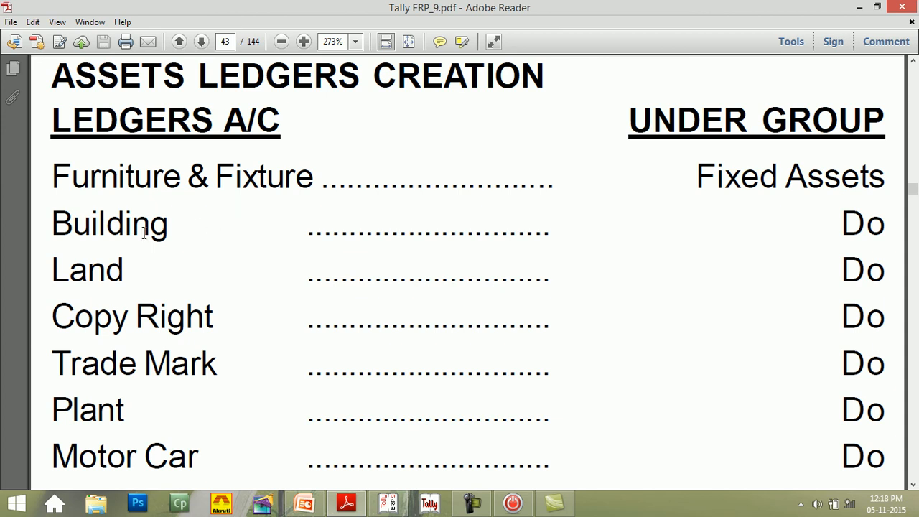
scroll(144, 232, "down", 1)
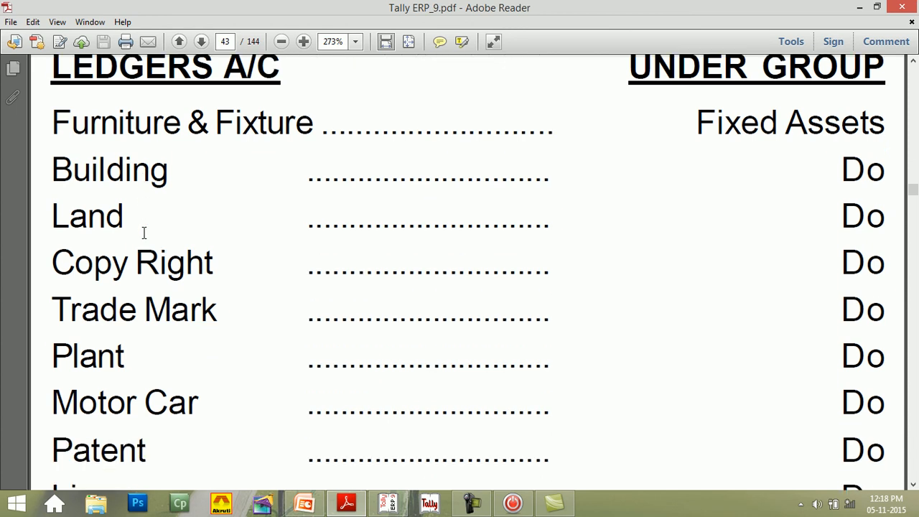
scroll(143, 232, "down", 6)
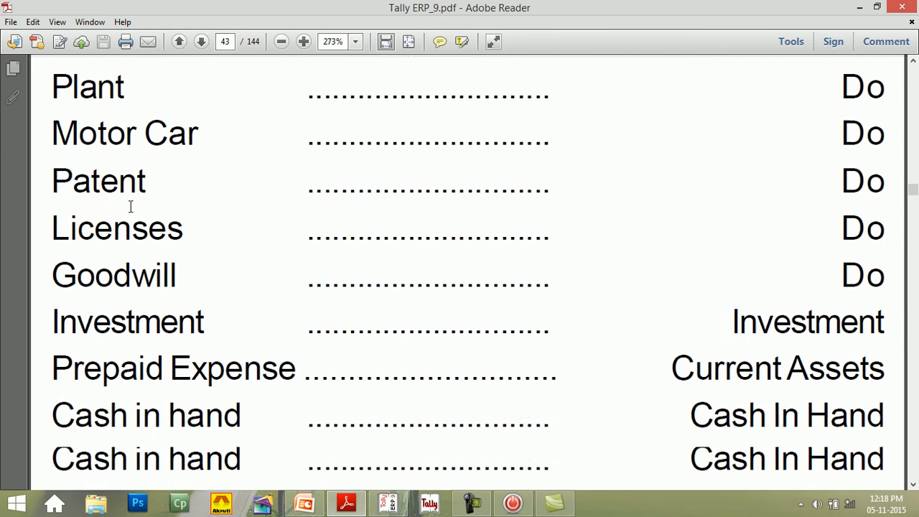
scroll(130, 205, "down", 2)
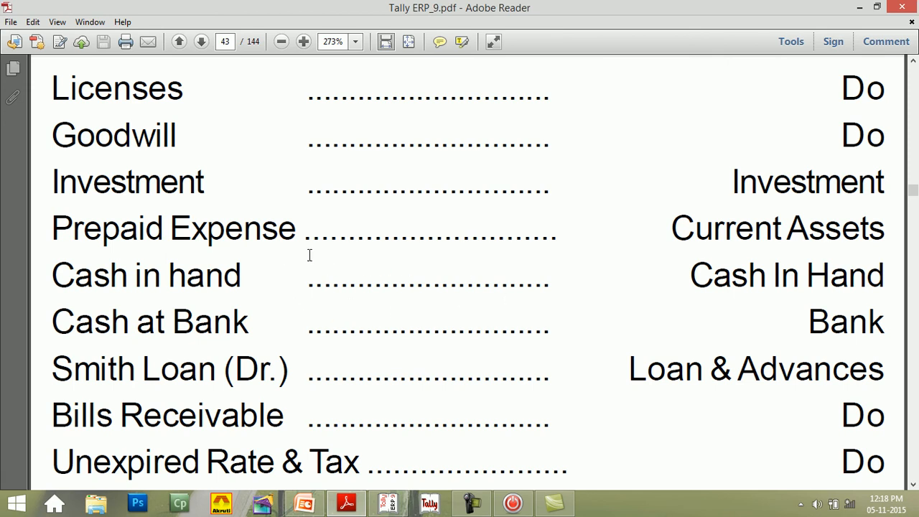
scroll(276, 247, "down", 1)
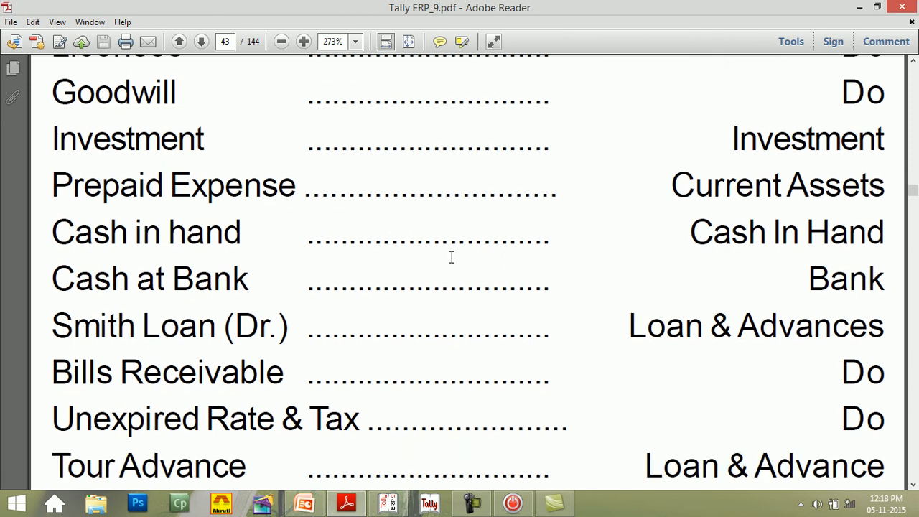
scroll(416, 275, "down", 1)
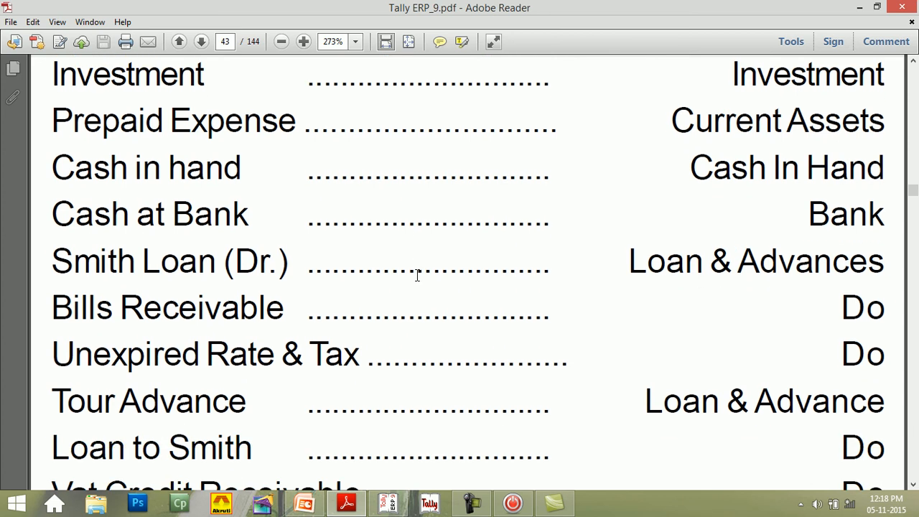
scroll(357, 257, "down", 2)
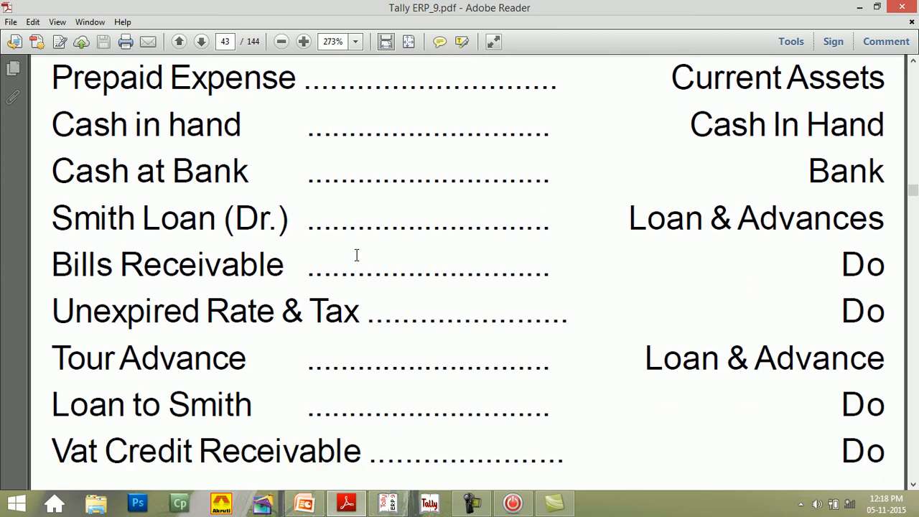
scroll(351, 258, "down", 2)
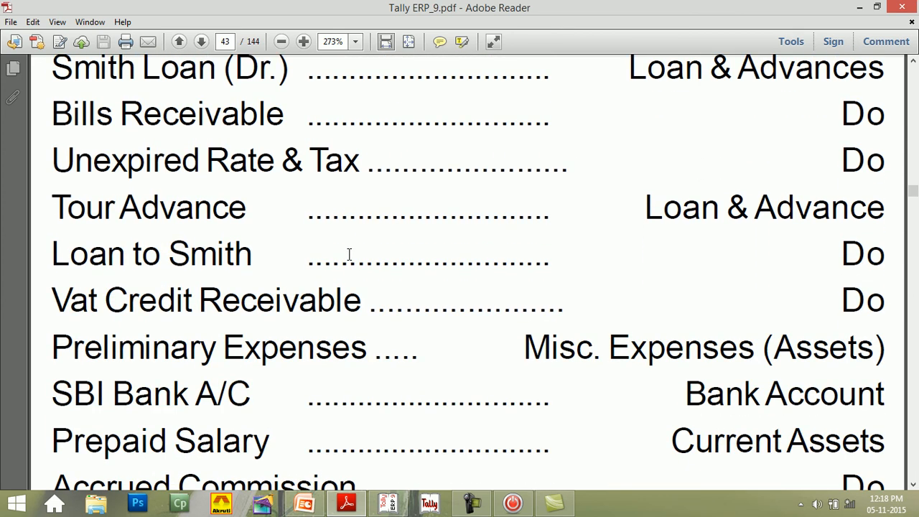
scroll(349, 254, "down", 2)
scroll(349, 254, "down", 1)
scroll(349, 253, "down", 3)
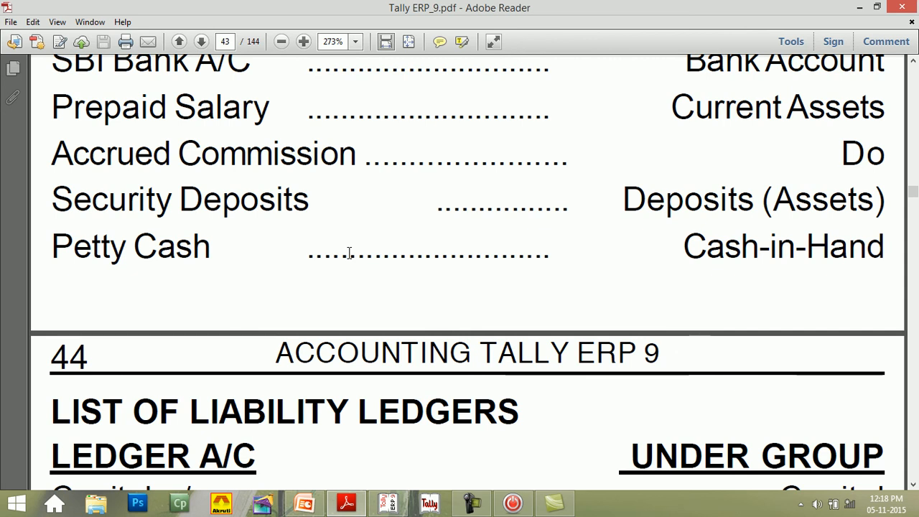
Read through the list of liability ledgers and their groups on page 44, from Capital a/c to Sundry Creditor.
scroll(351, 260, "down", 1)
scroll(349, 255, "down", 4)
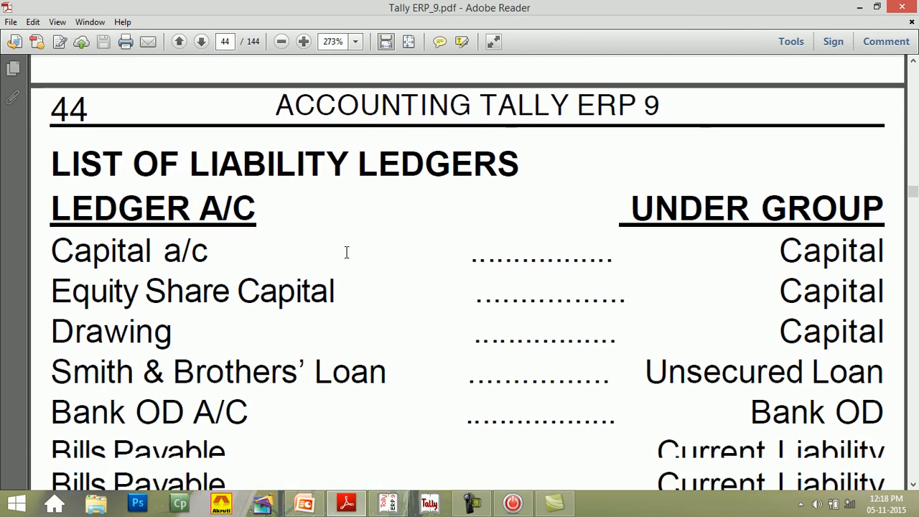
scroll(345, 247, "down", 4)
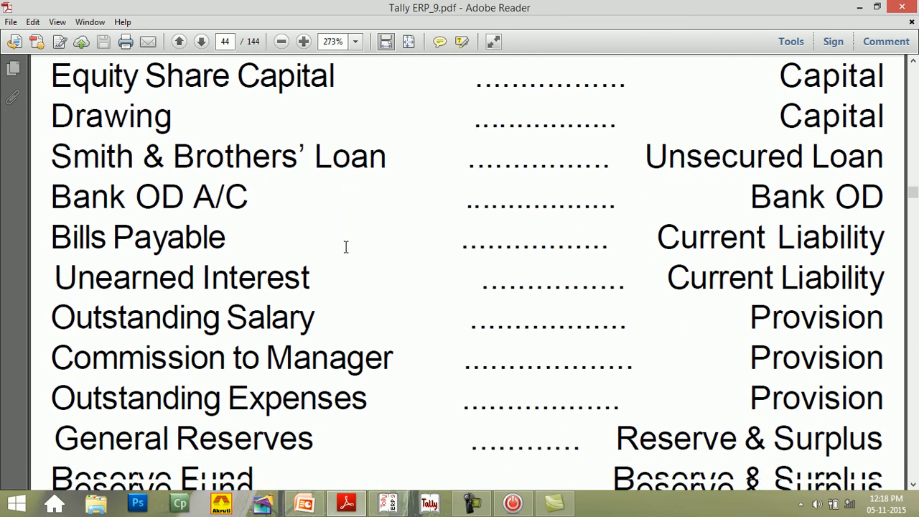
scroll(330, 253, "down", 3)
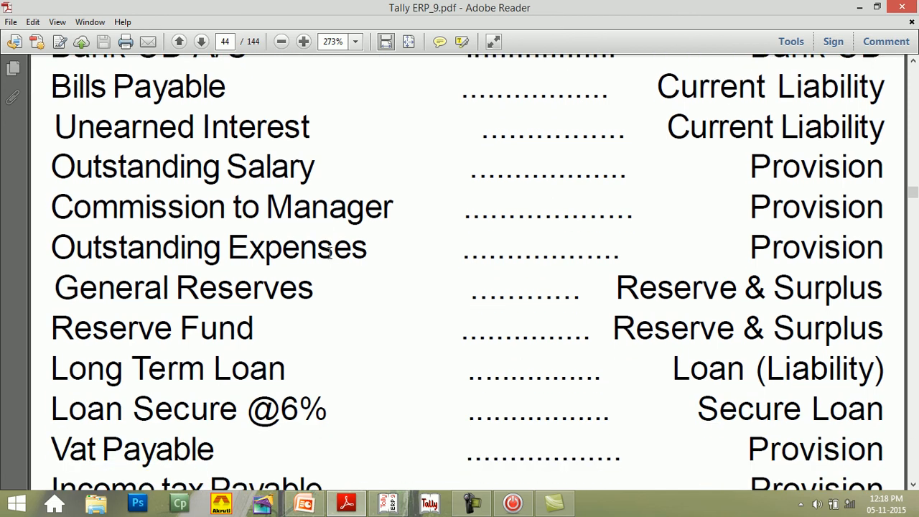
scroll(329, 252, "down", 4)
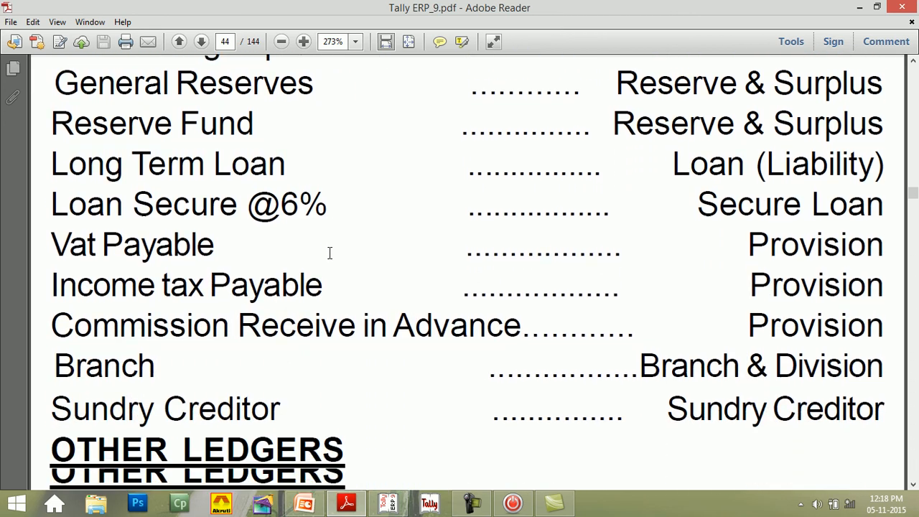
Read through the other ledgers on page 44, covering purchase, sales, VAT and tax, until the Inventory Info. section on page 45.
scroll(330, 253, "down", 5)
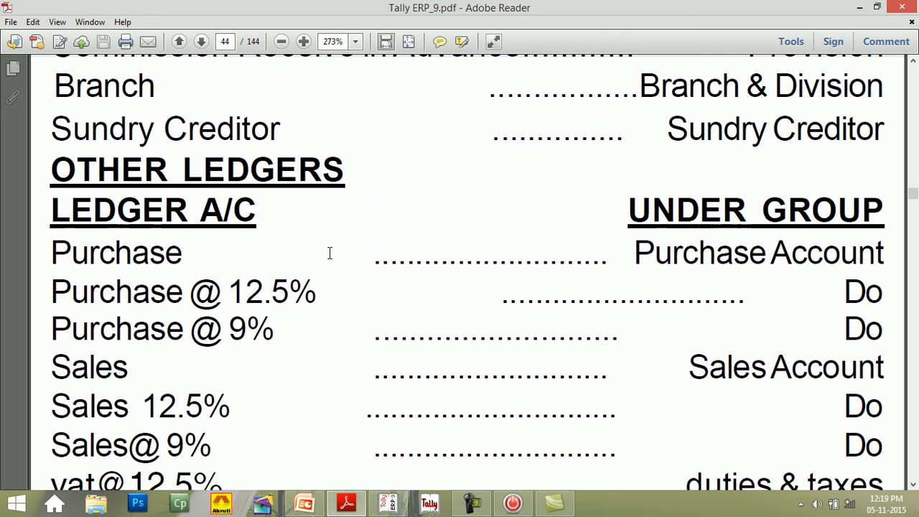
scroll(323, 249, "down", 2)
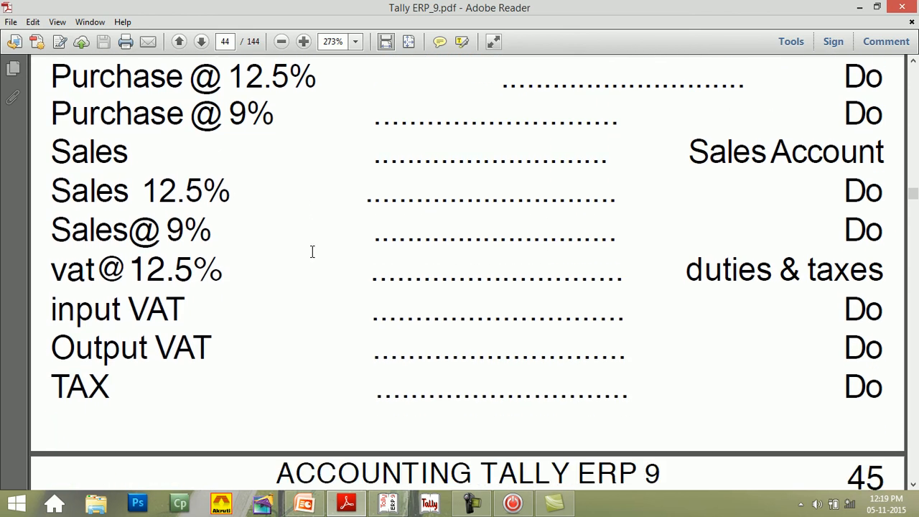
scroll(308, 263, "down", 1)
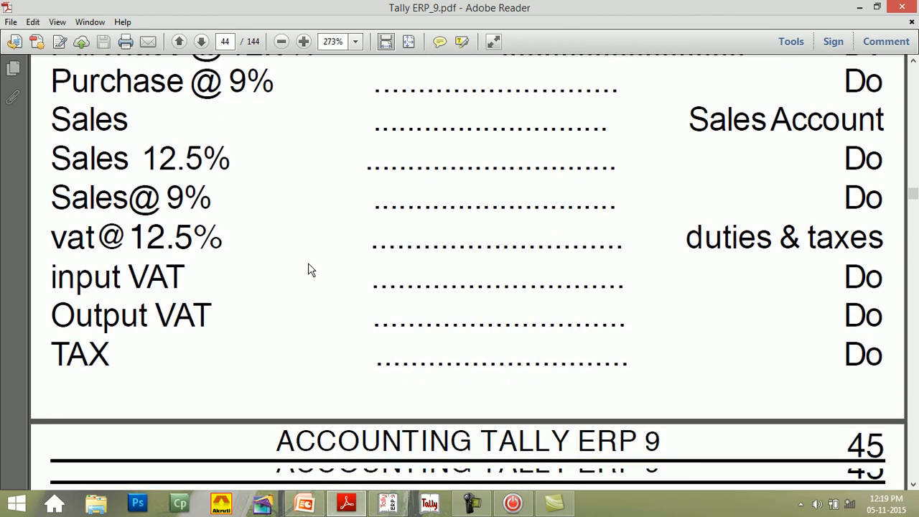
scroll(308, 263, "down", 2)
scroll(308, 263, "down", 1)
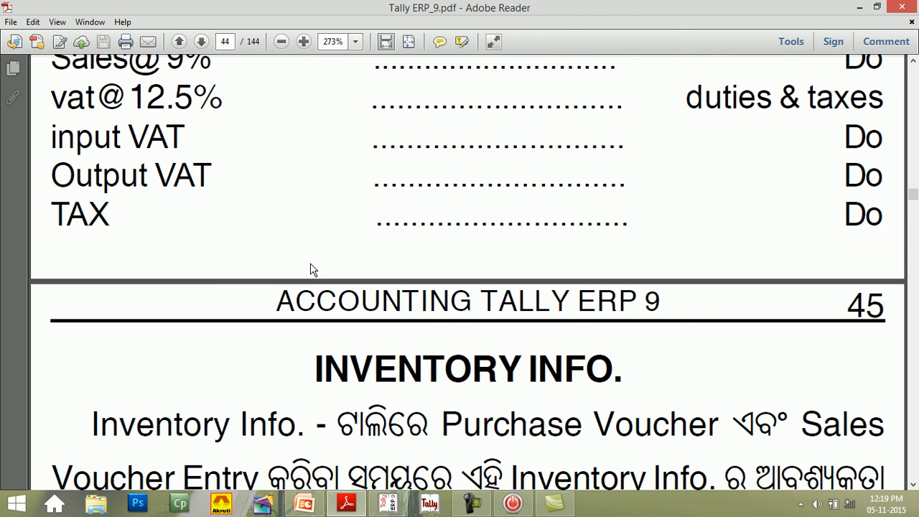
scroll(313, 270, "down", 1)
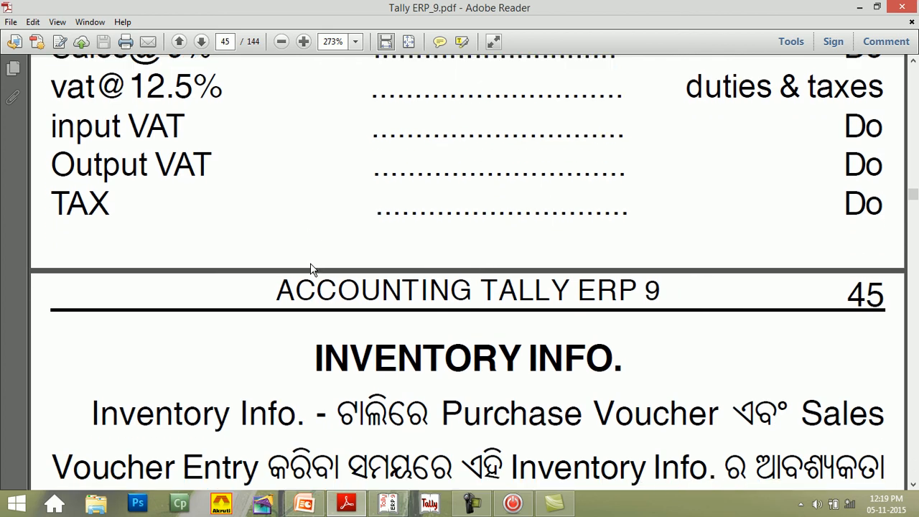